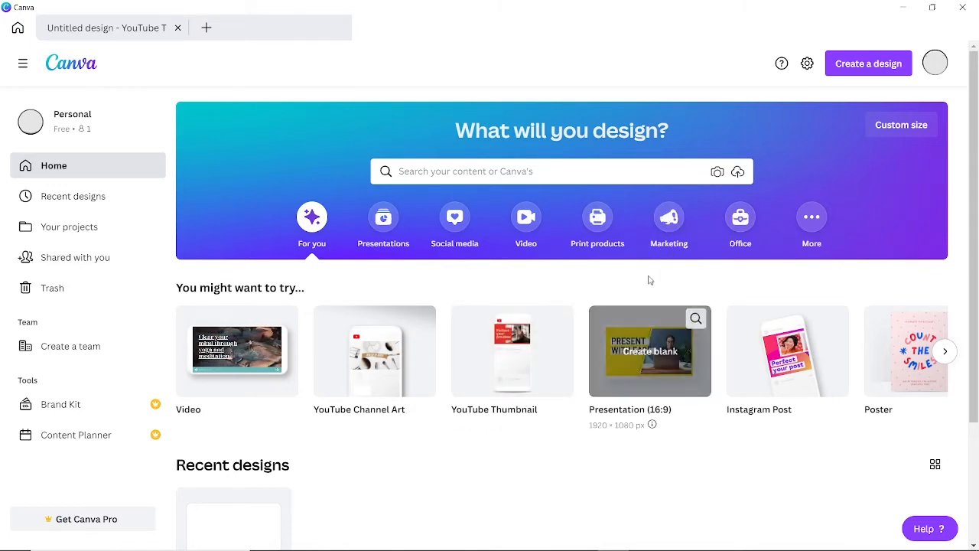
Search Canva's home for 'youtube th' to surface the YouTube Thumbnail 1280 × 720 px suggestion.
click(512, 173)
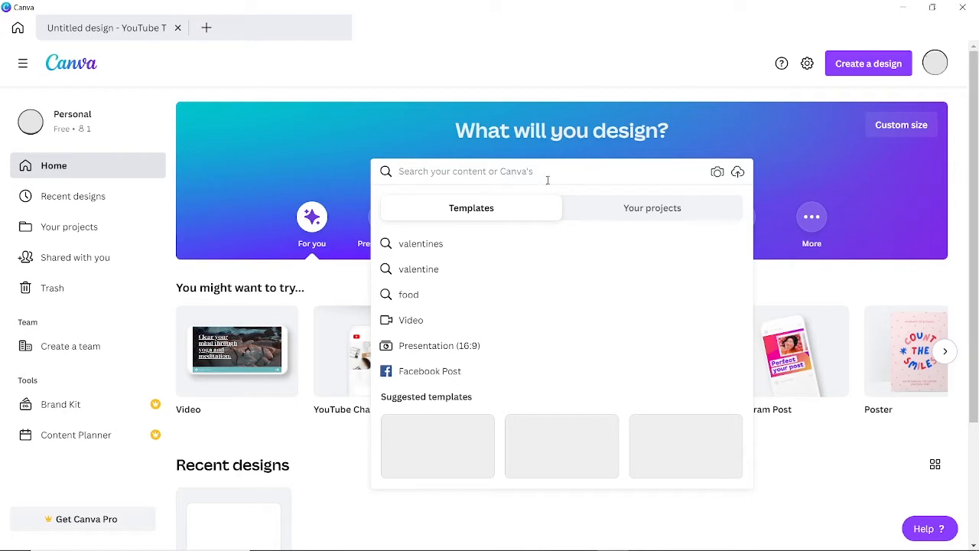
click(425, 122)
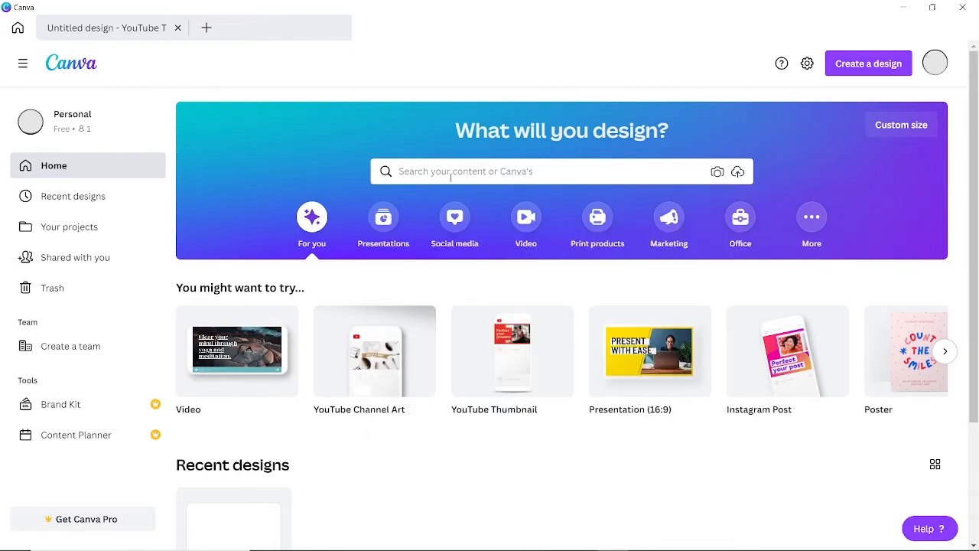
click(486, 172)
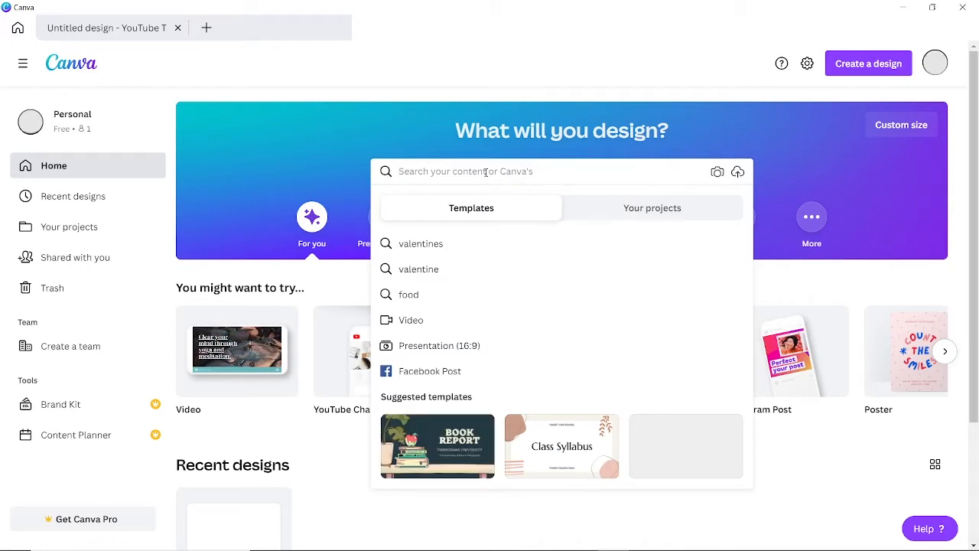
text(youtube)
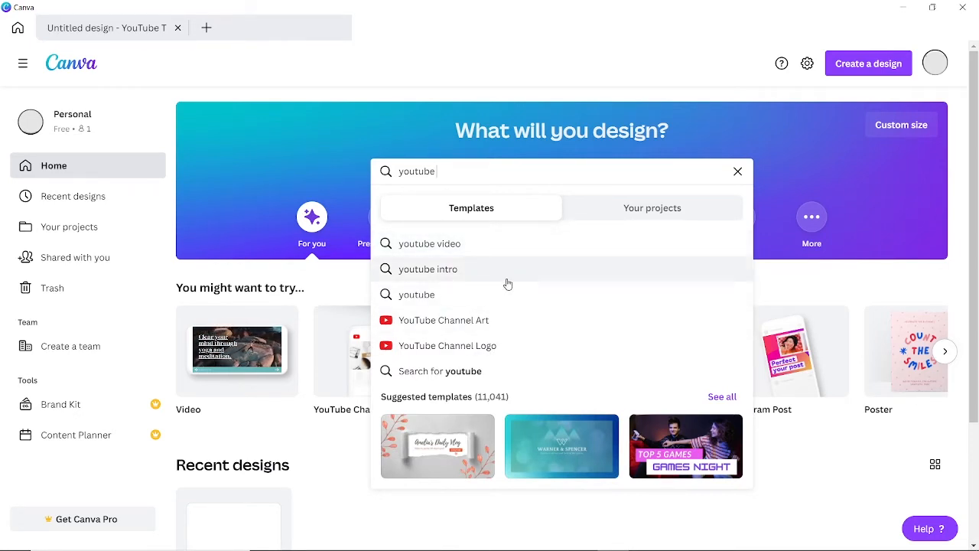
text(th)
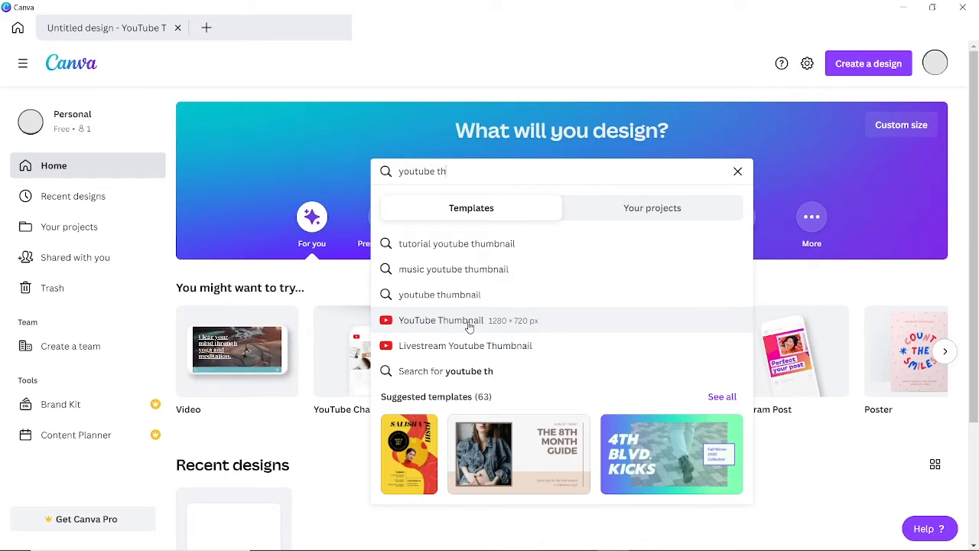
Open the YouTube Thumbnail template collection and scroll down through the templates.
click(469, 325)
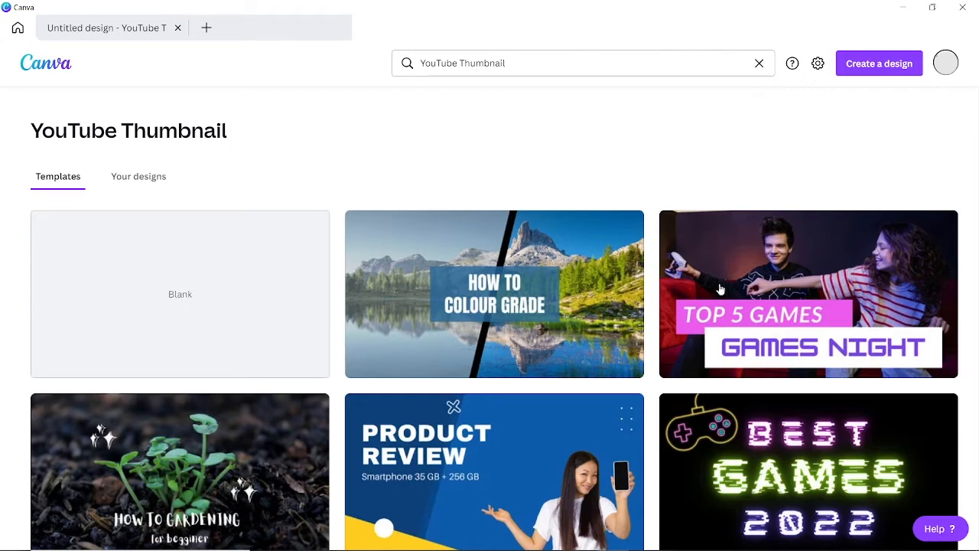
scroll(551, 312, down, 1)
scroll(551, 312, down, 3)
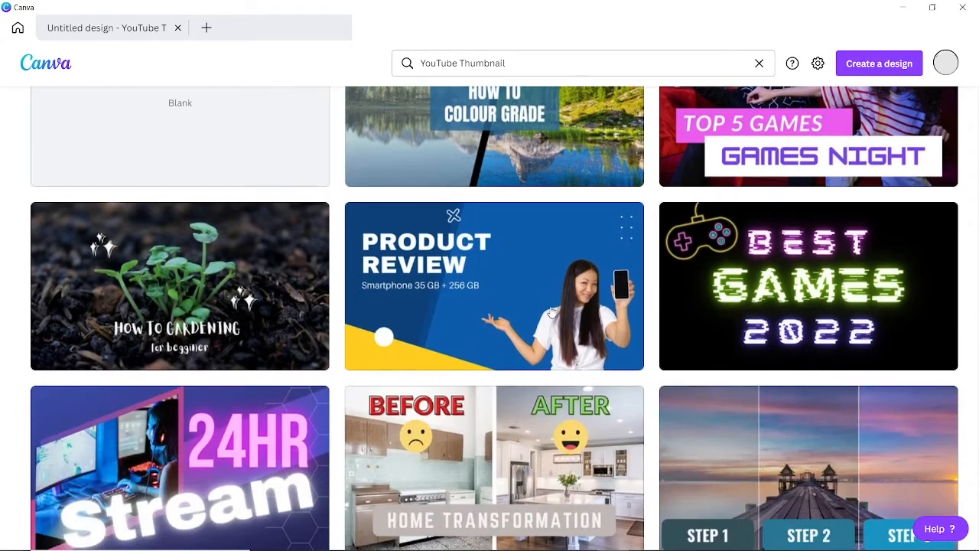
scroll(552, 312, down, 3)
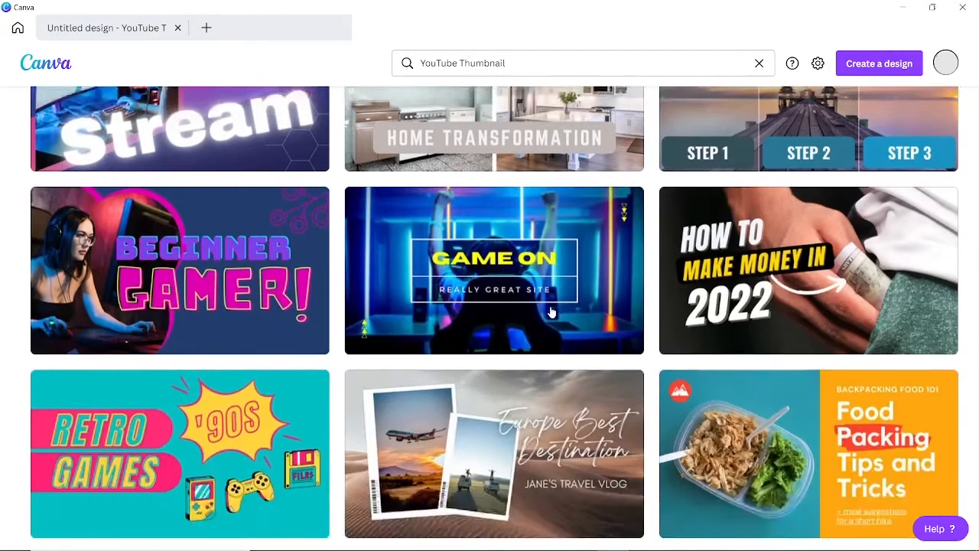
scroll(552, 312, down, 5)
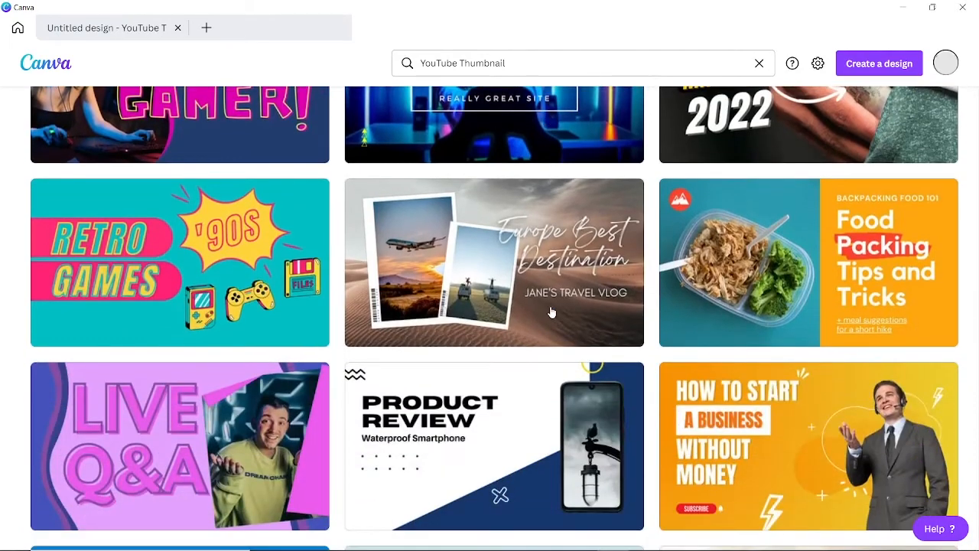
scroll(552, 312, down, 5)
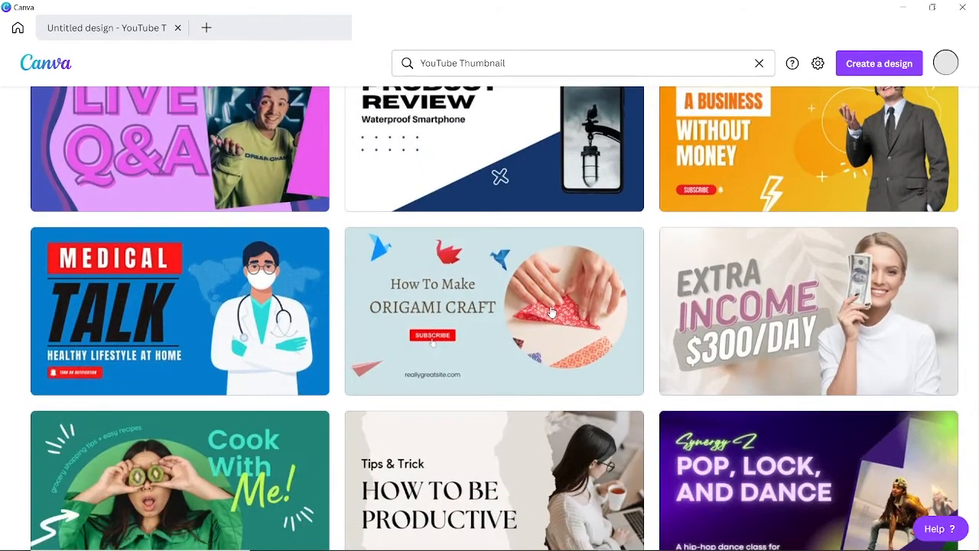
scroll(549, 306, down, 2)
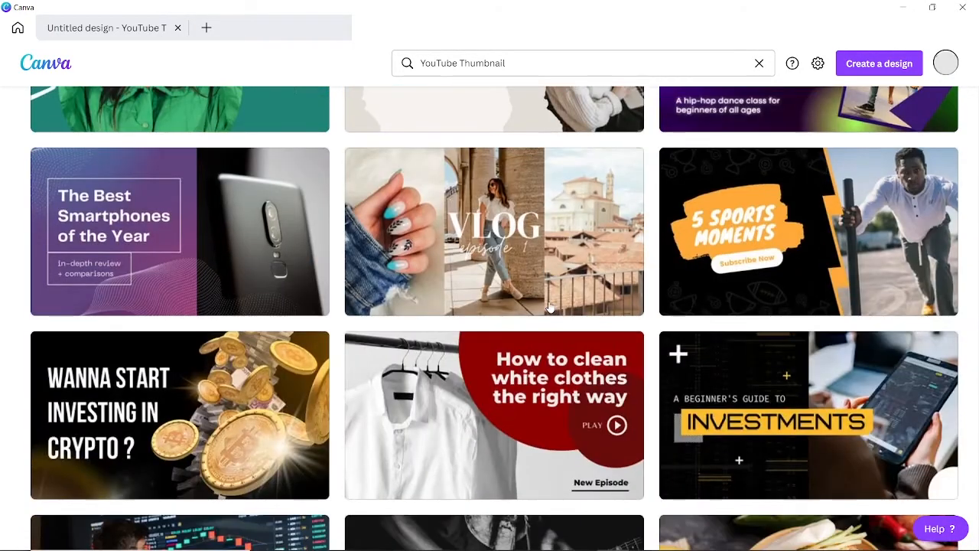
scroll(549, 306, down, 3)
scroll(549, 307, down, 2)
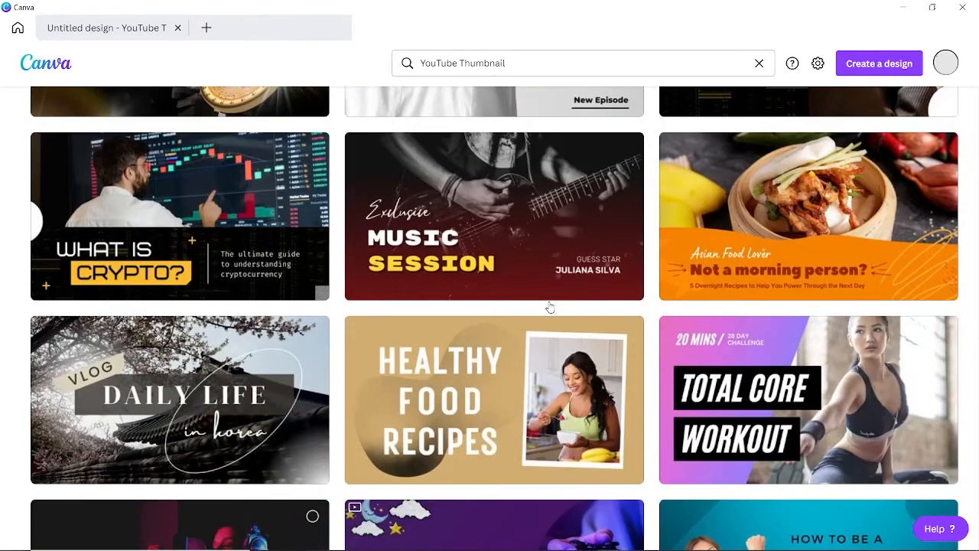
scroll(550, 306, down, 2)
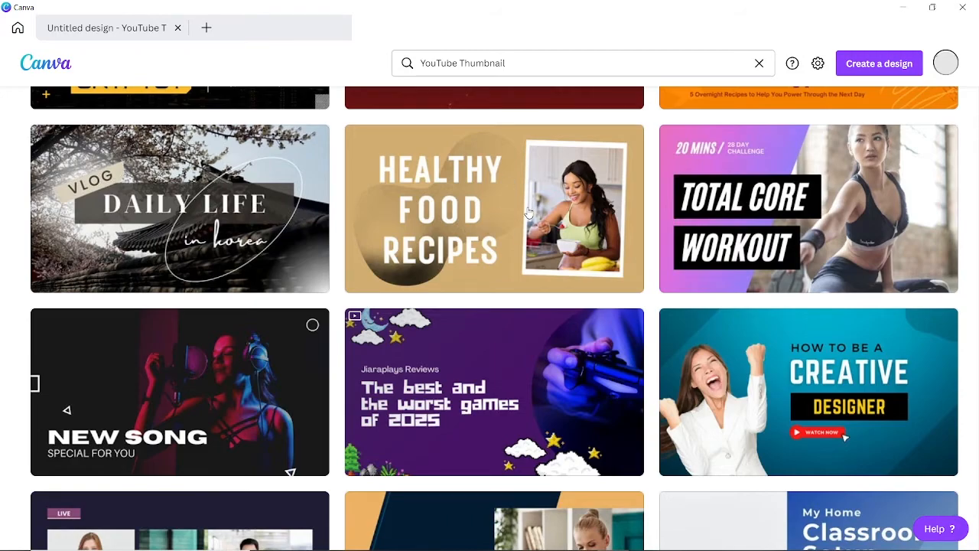
scroll(514, 225, down, 3)
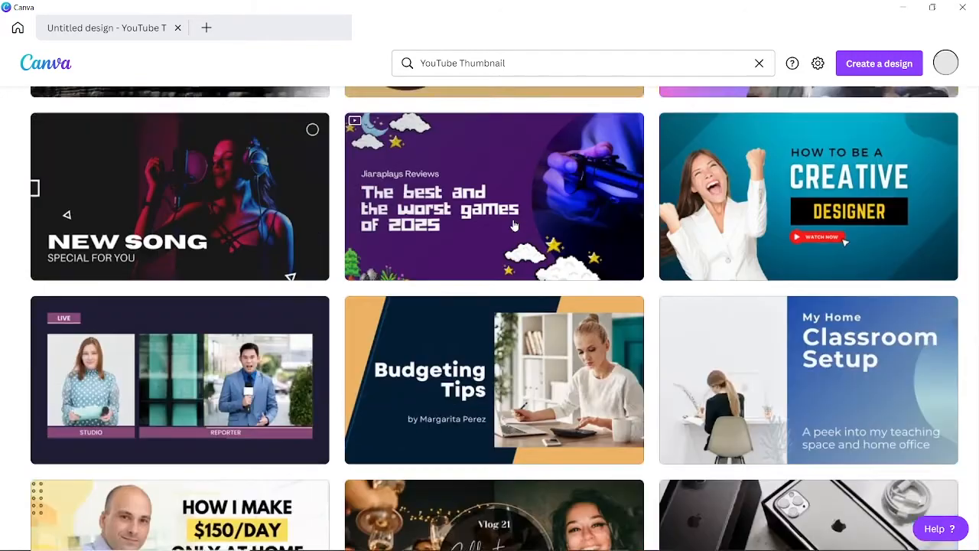
Finish browsing the templates and start a new blank YouTube Thumbnail design.
scroll(509, 221, up, 2)
scroll(505, 217, down, 7)
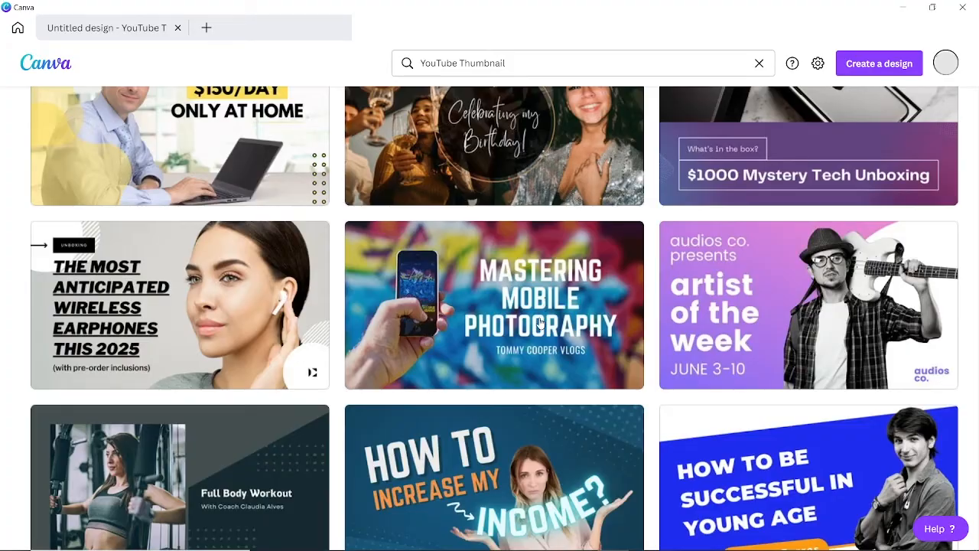
scroll(544, 308, down, 4)
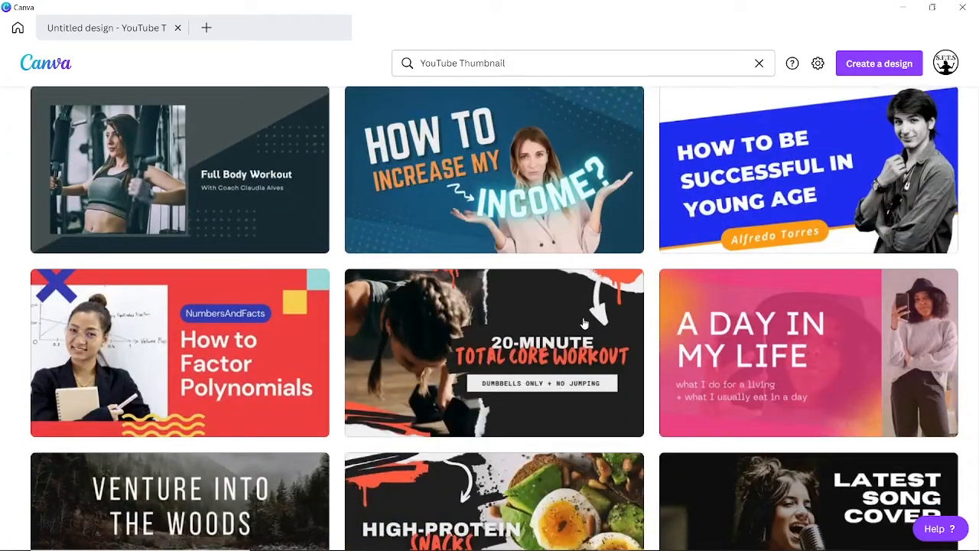
scroll(584, 324, down, 12)
scroll(584, 325, up, 20)
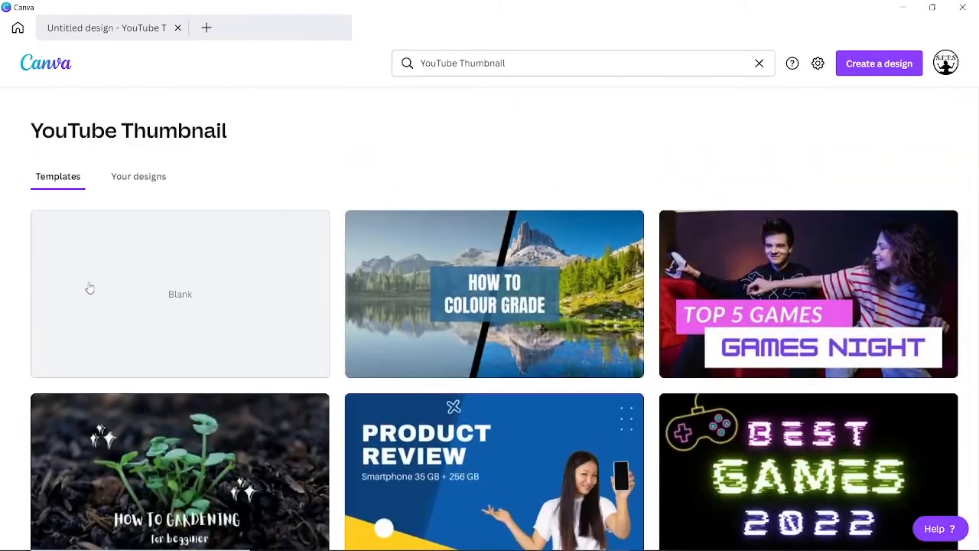
click(148, 290)
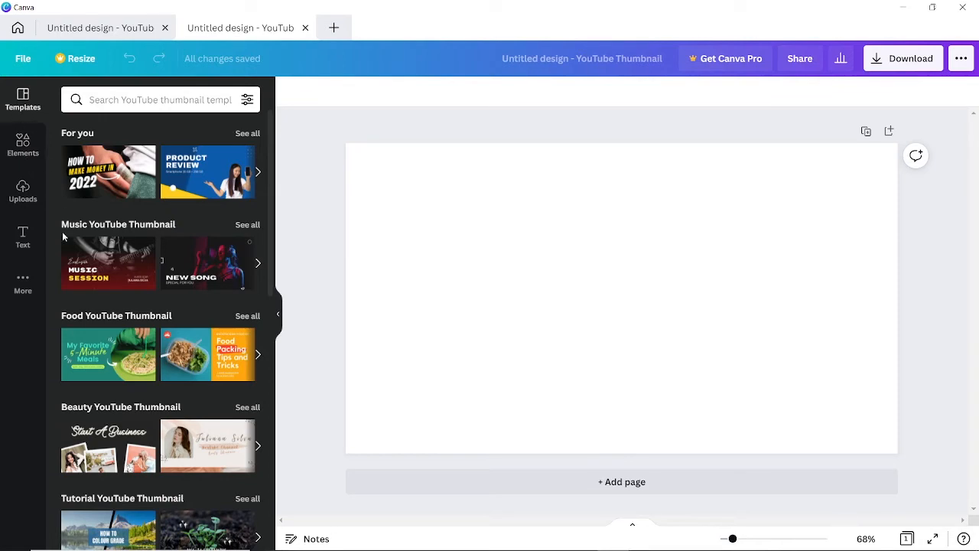
Browse the Elements, Uploads, Text and More panels, ending on the Uploads panel.
click(26, 145)
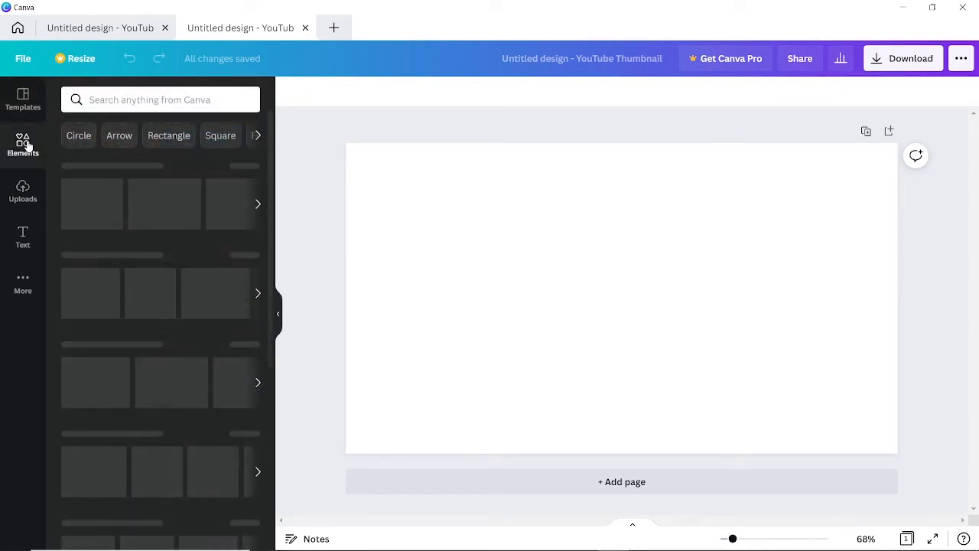
click(29, 201)
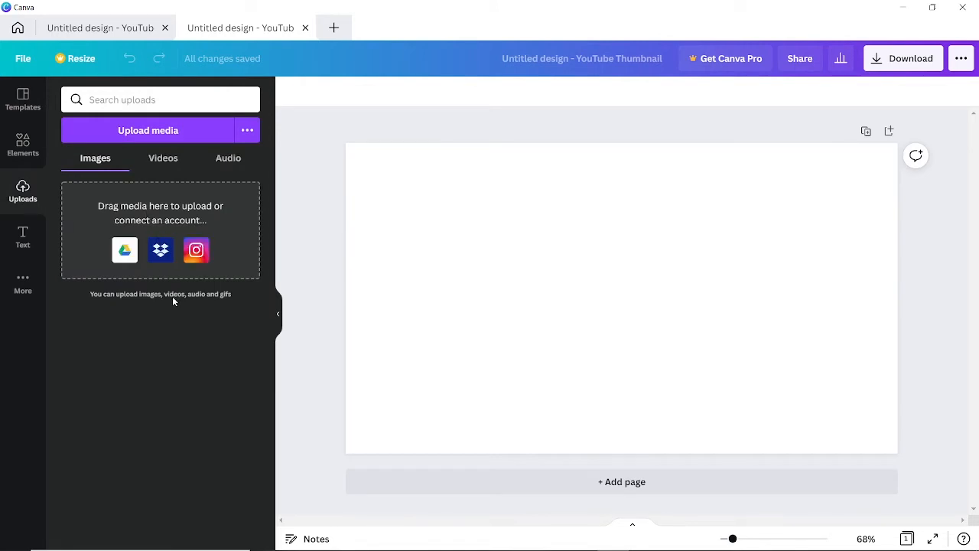
click(21, 240)
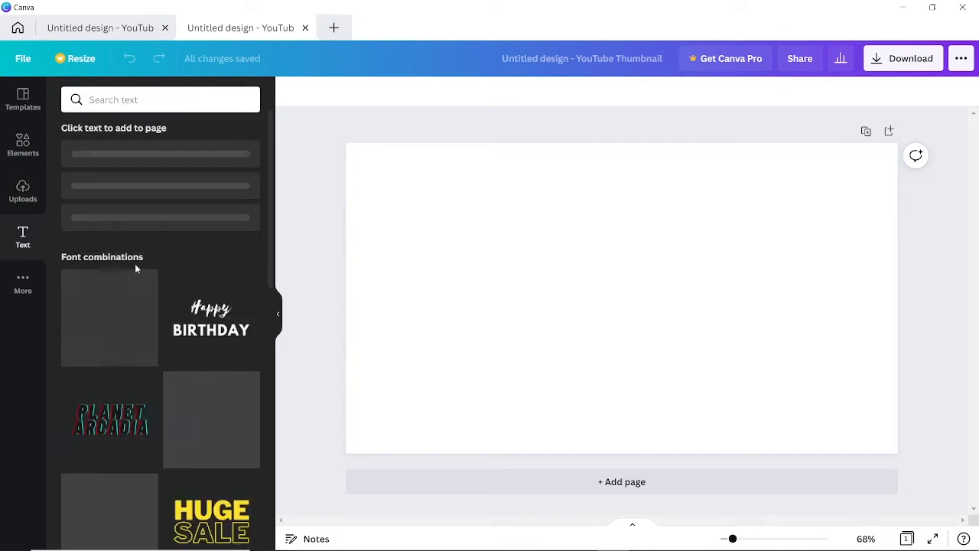
click(23, 282)
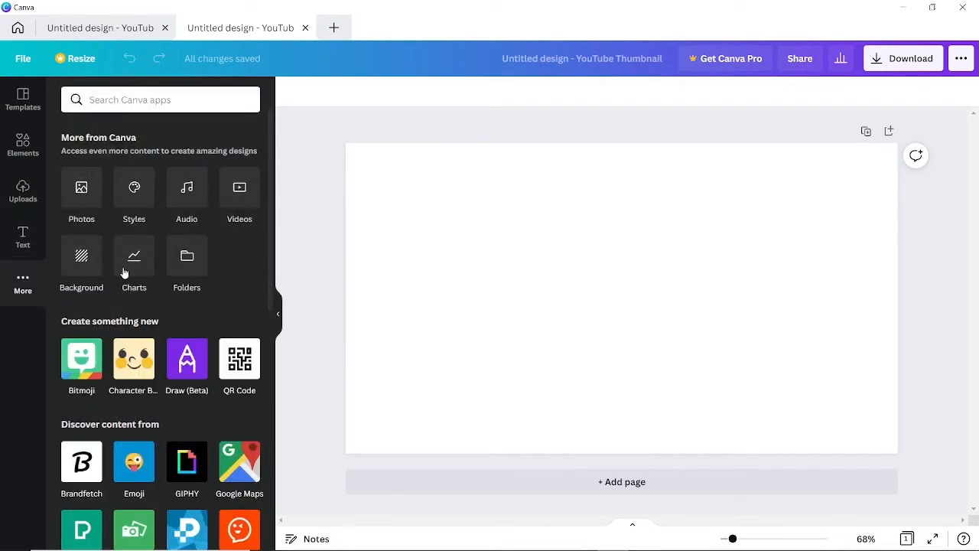
click(21, 187)
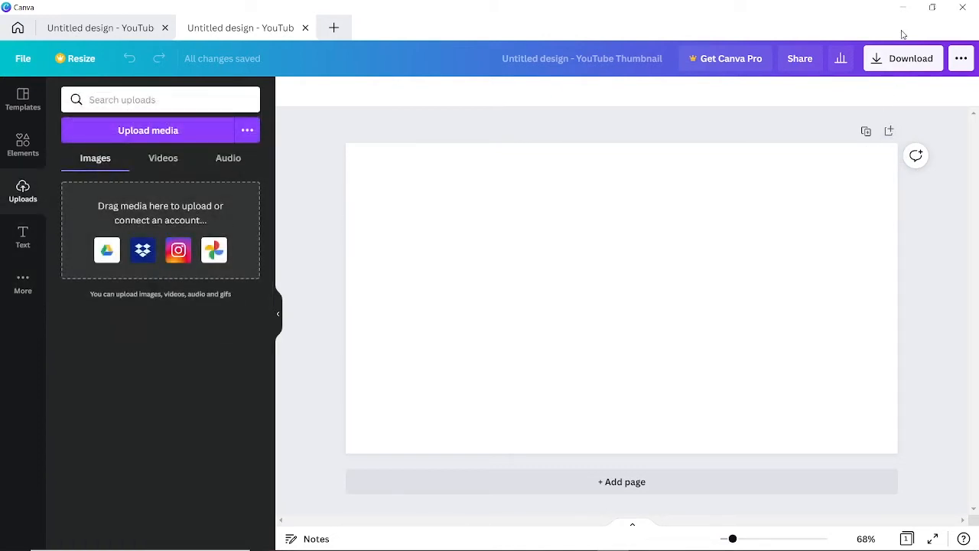
Upload the YouTube and Canva logo files from Downloads, then place the uploaded screenshot on the page.
click(903, 7)
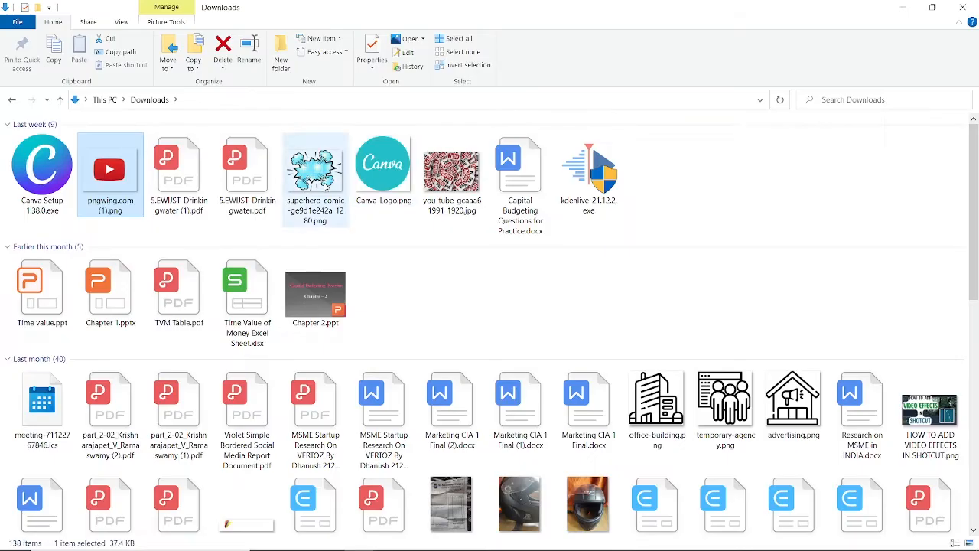
drag(379, 161, 119, 395)
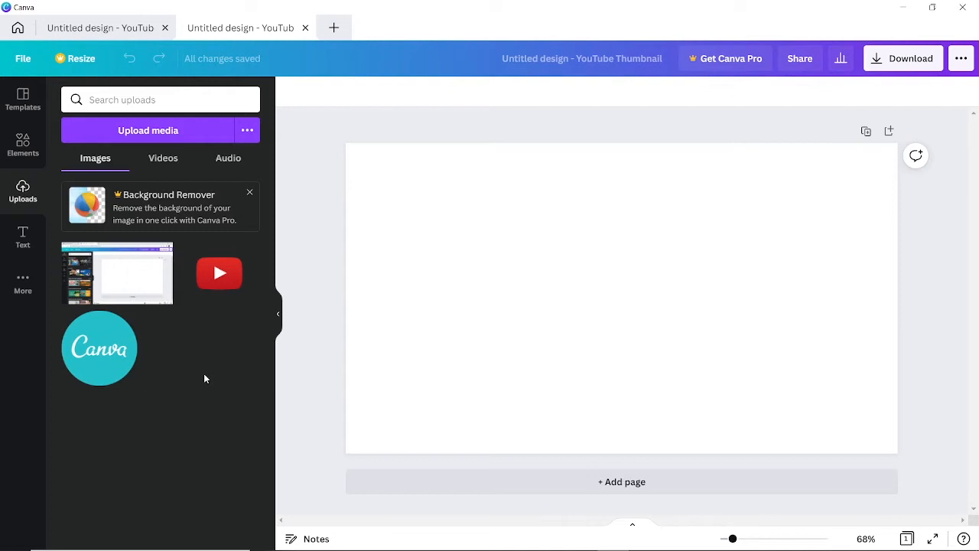
click(124, 284)
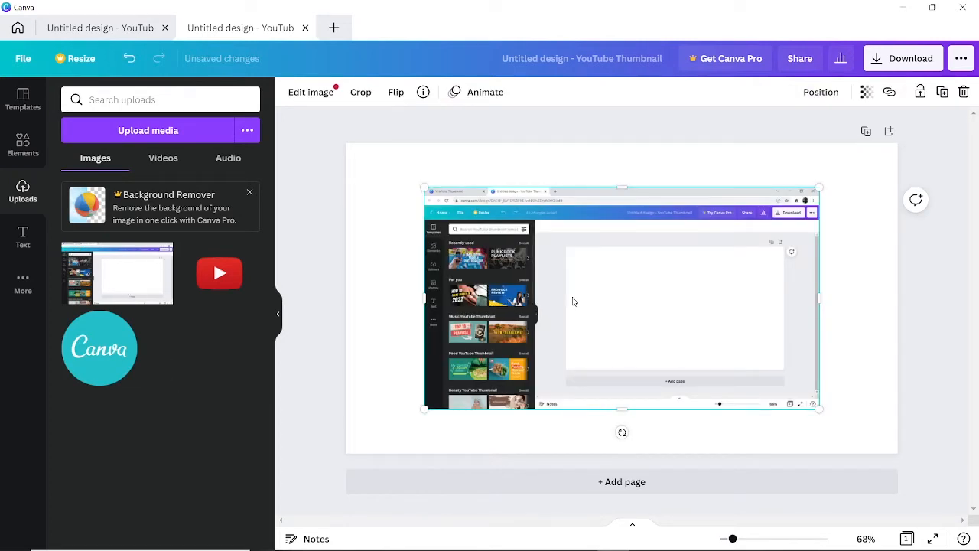
Move and resize the screenshot until it covers the whole thumbnail page, then deselect it.
drag(574, 301, 490, 234)
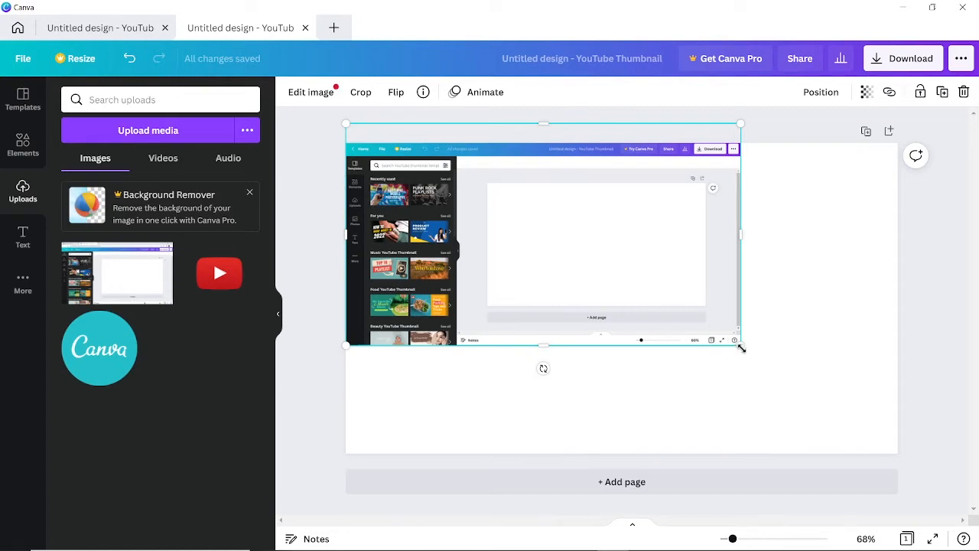
drag(738, 344, 923, 477)
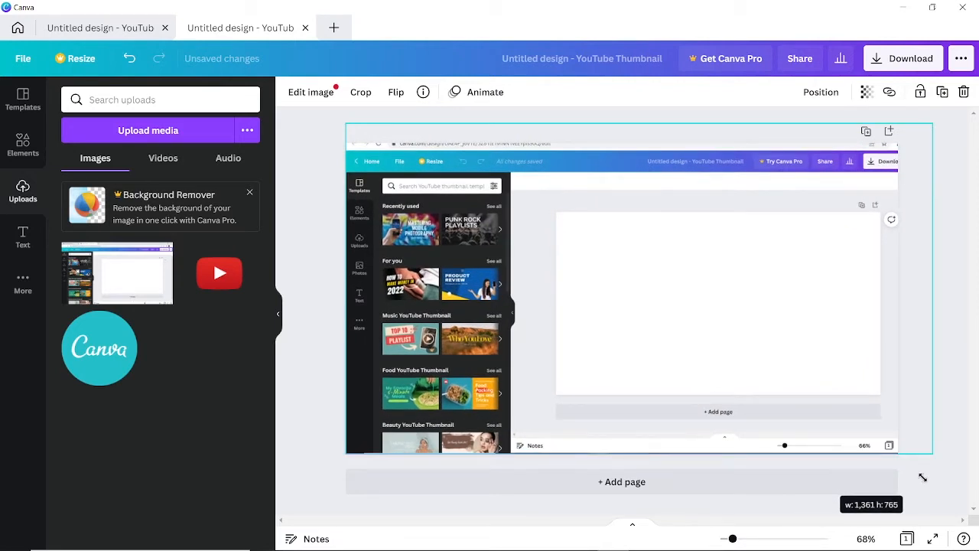
drag(923, 477, 922, 477)
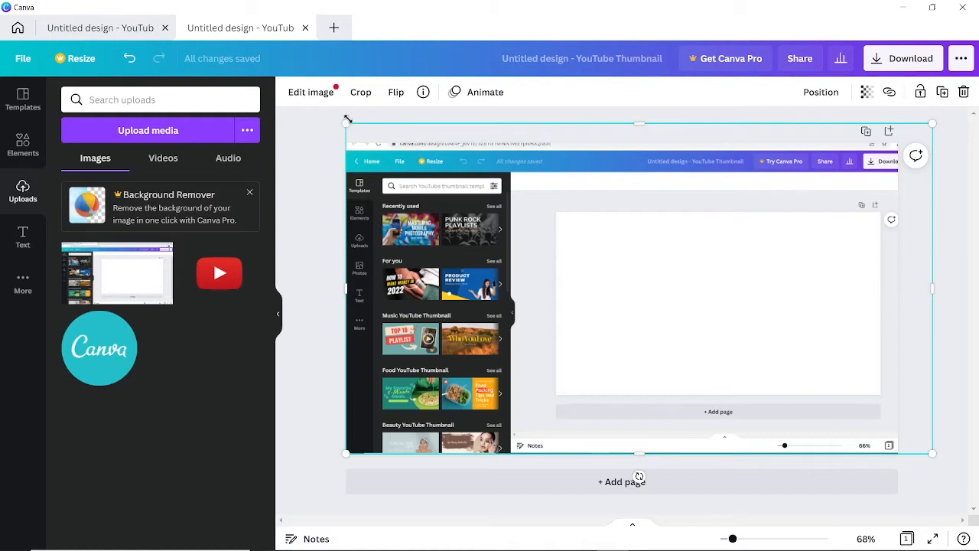
mouse_move(345, 123)
mouse_down()
mouse_move(321, 93)
mouse_move(333, 116)
mouse_up()
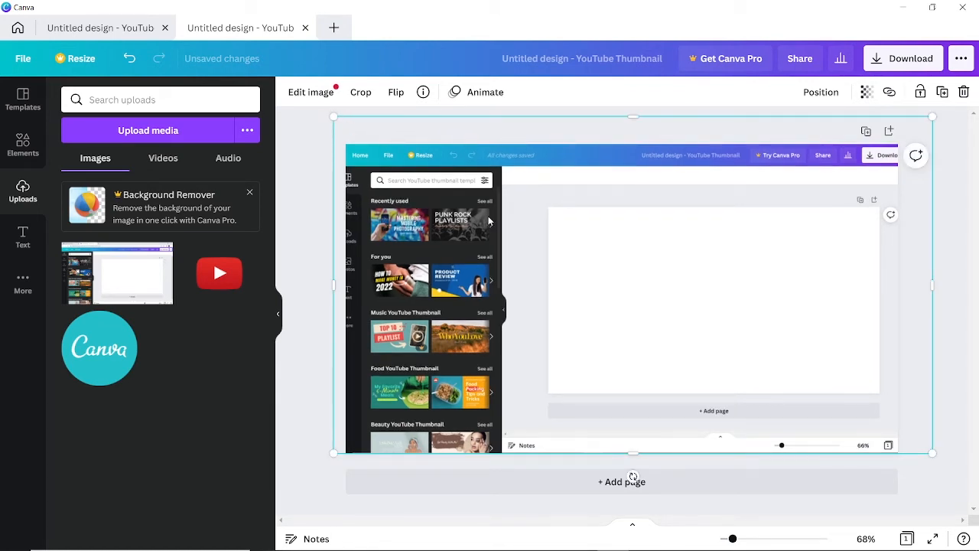
drag(486, 217, 498, 217)
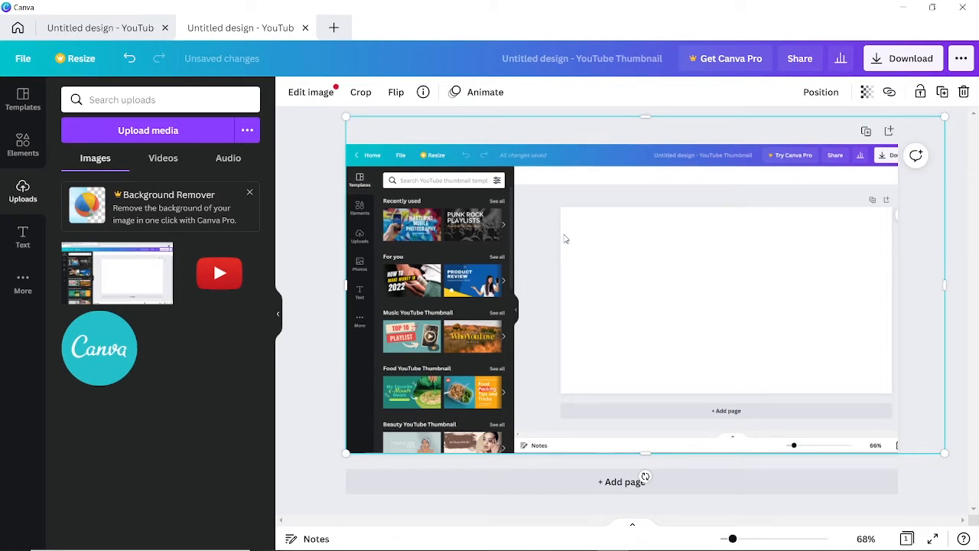
drag(567, 237, 536, 232)
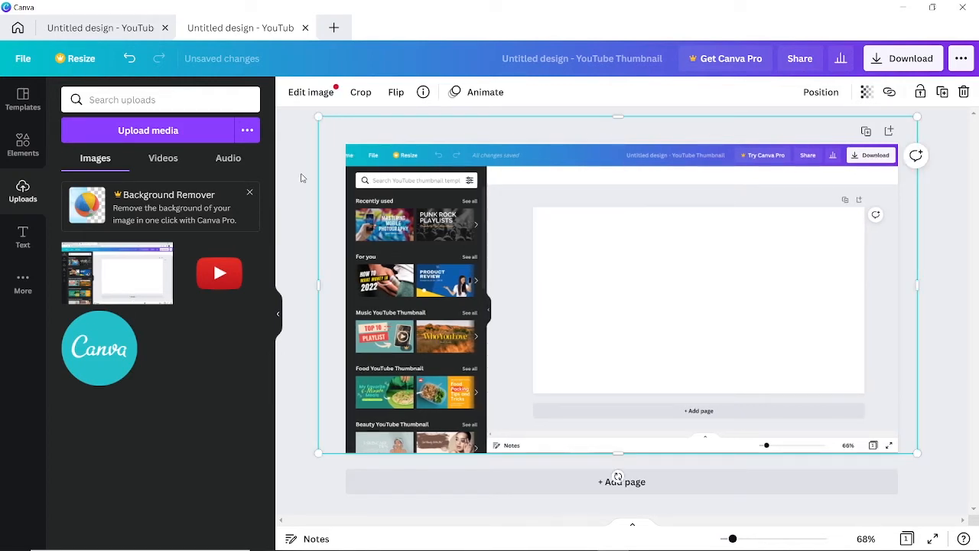
mouse_move(412, 195)
mouse_down()
mouse_move(419, 196)
mouse_move(409, 195)
mouse_up()
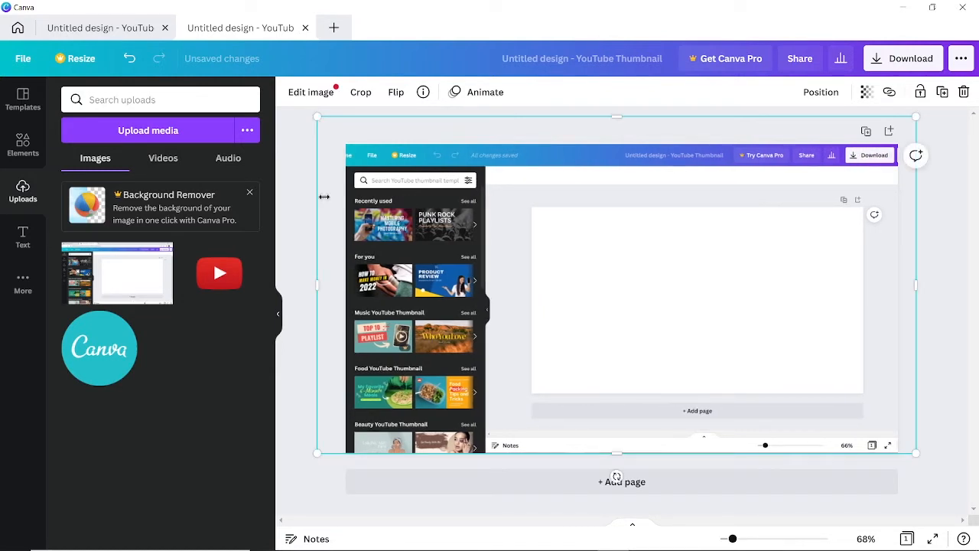
click(293, 189)
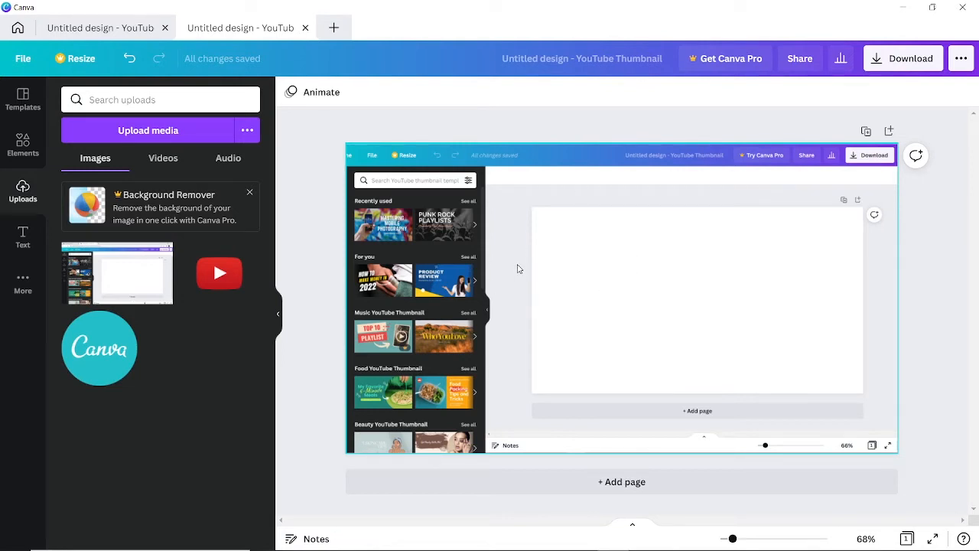
Add a square shape at the top-left and stretch it to full page height and width.
click(19, 147)
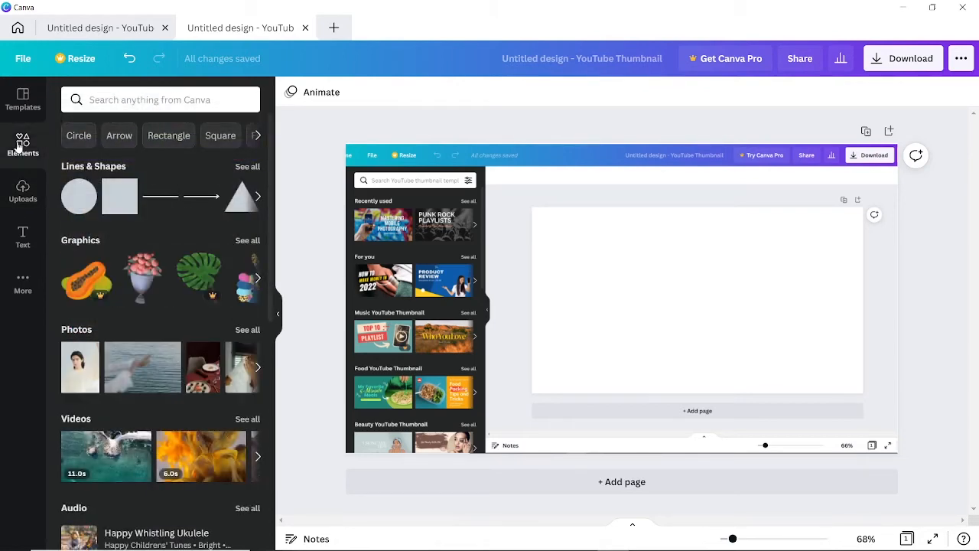
click(114, 207)
drag(599, 291, 403, 212)
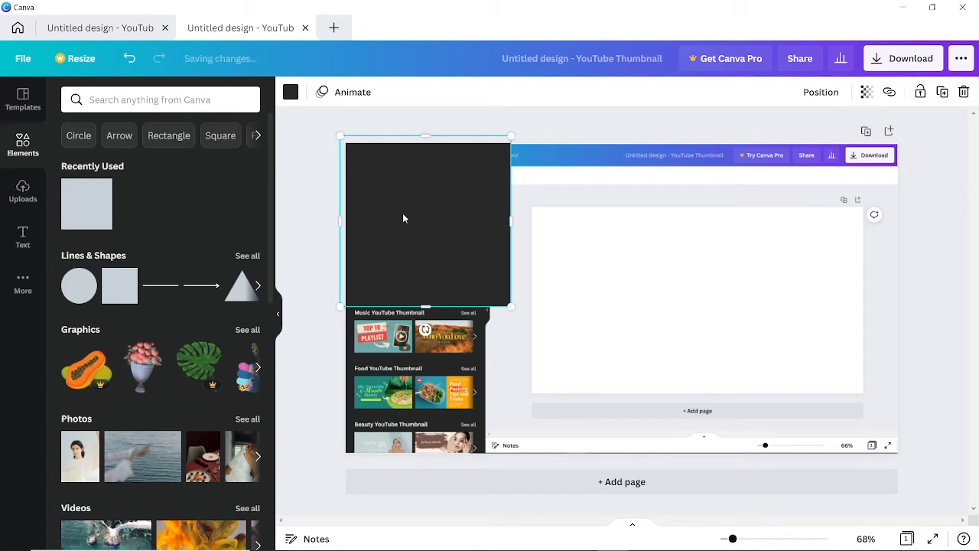
drag(510, 306, 658, 461)
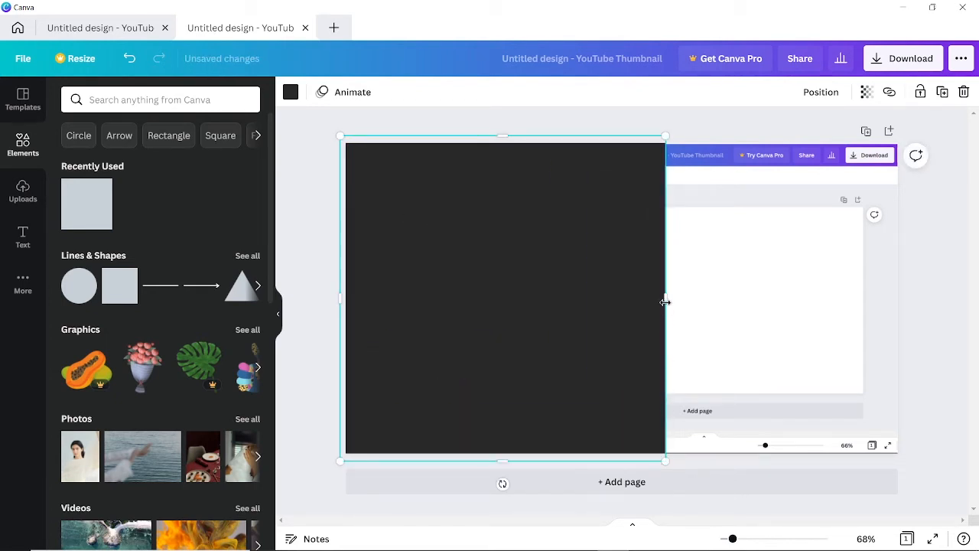
drag(666, 299, 903, 287)
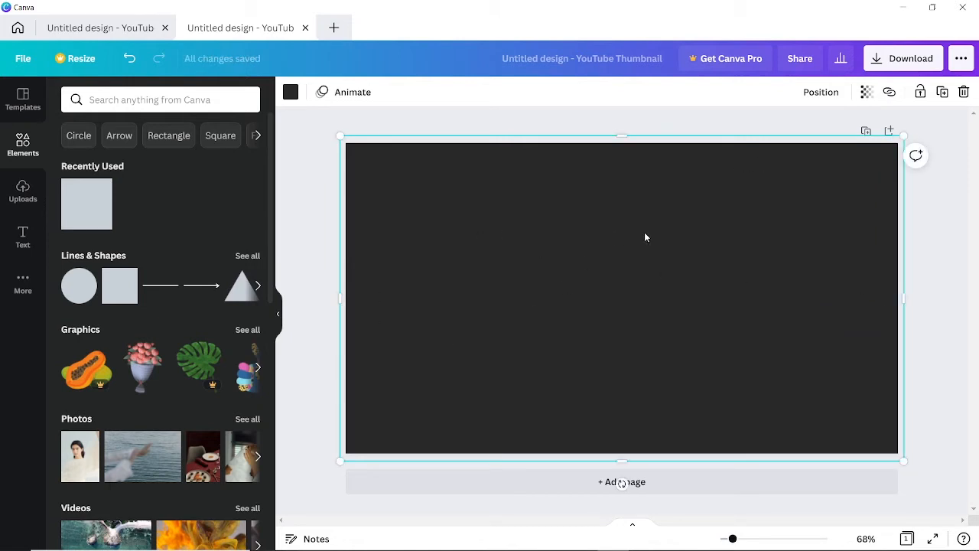
Colour the rectangle Turquoise and lower its transparency so the screenshot shows through.
click(292, 97)
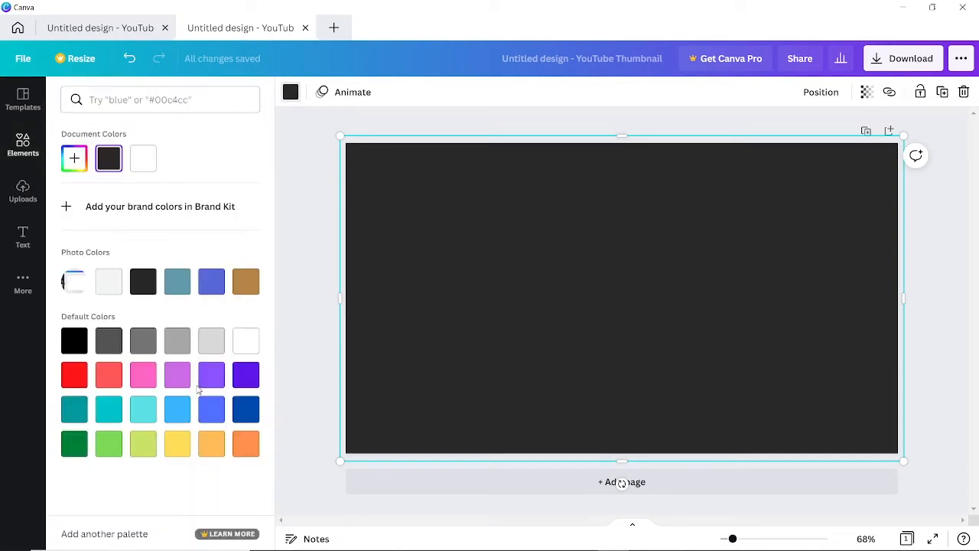
click(104, 408)
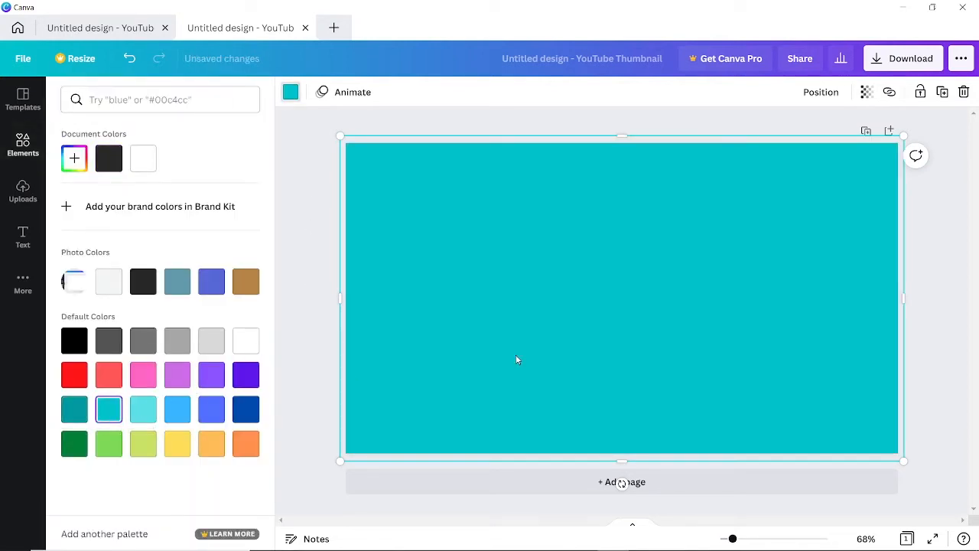
click(866, 94)
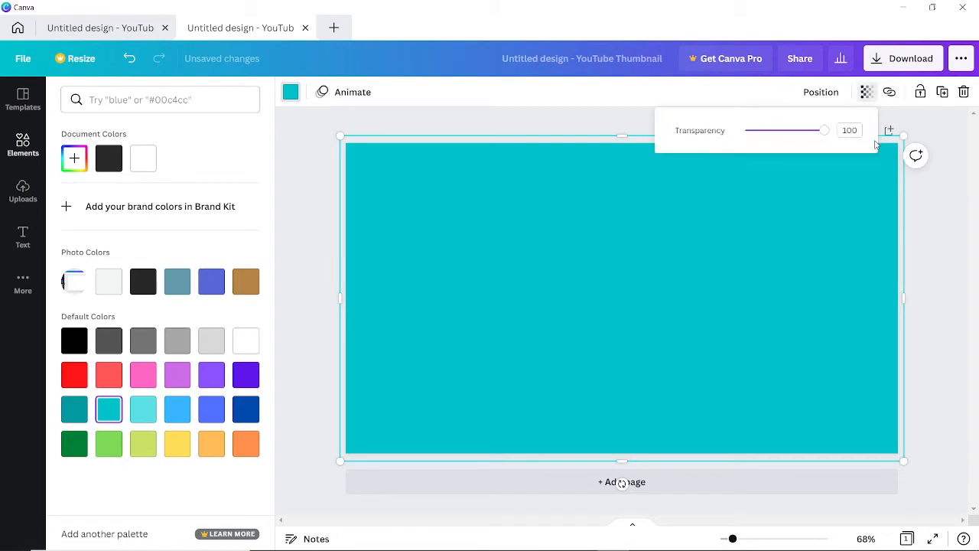
drag(825, 131, 768, 159)
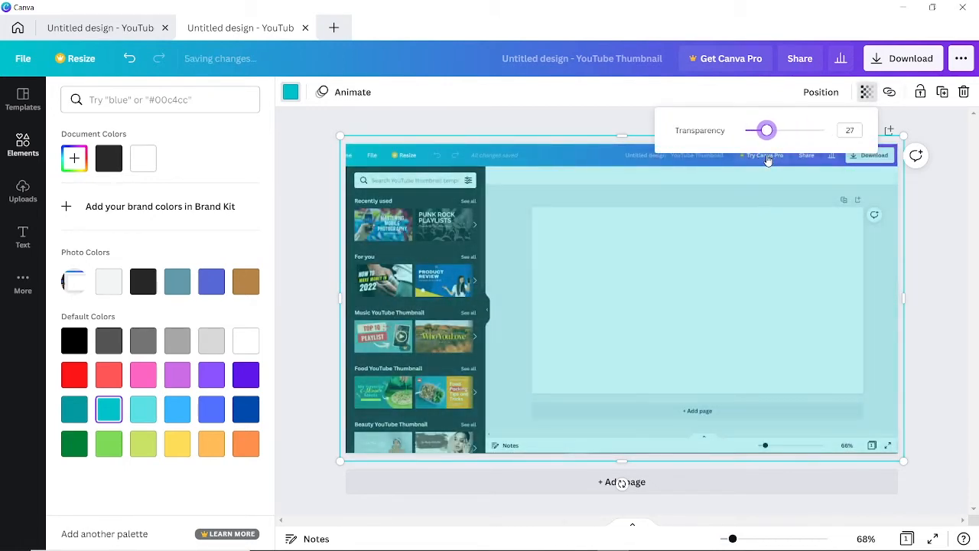
click(489, 119)
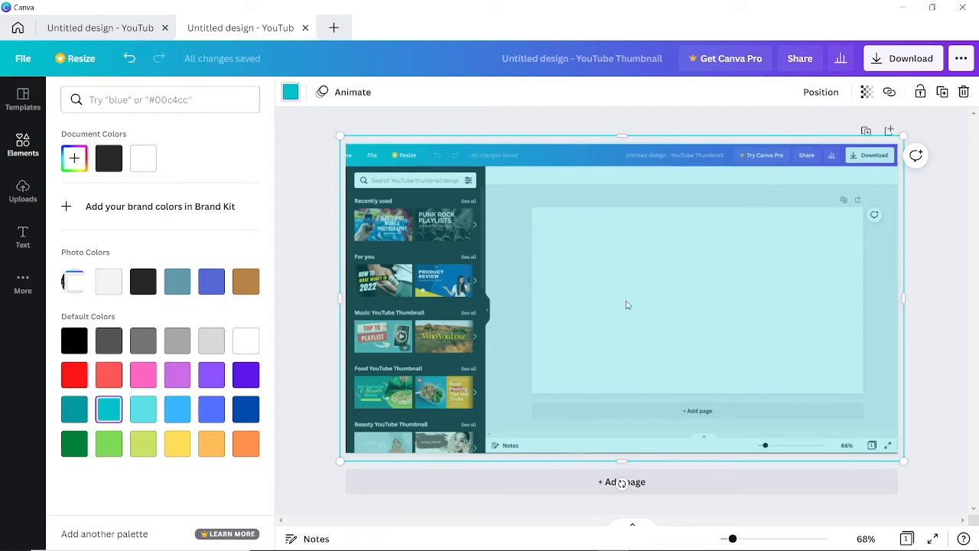
Fine-tune the overlay transparency to about 25 and deselect it.
click(866, 92)
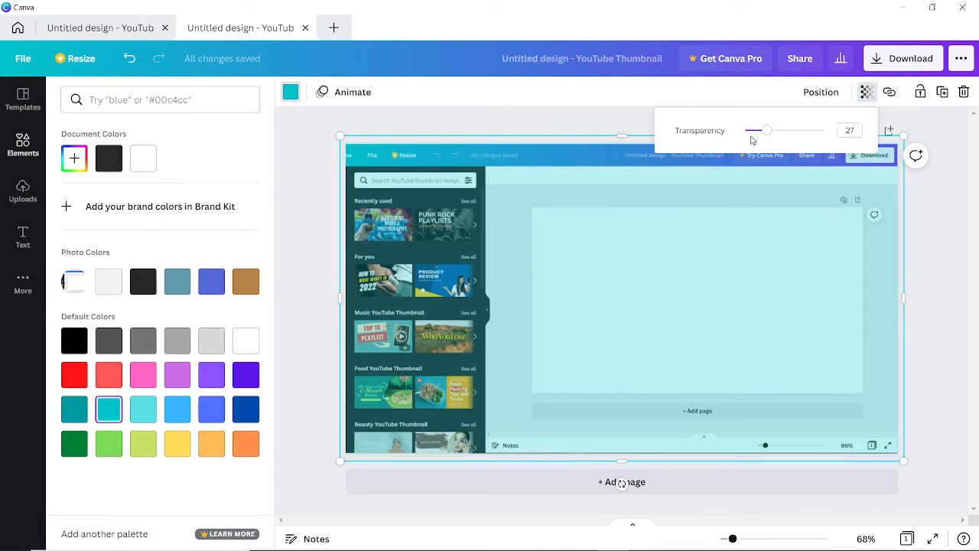
click(763, 132)
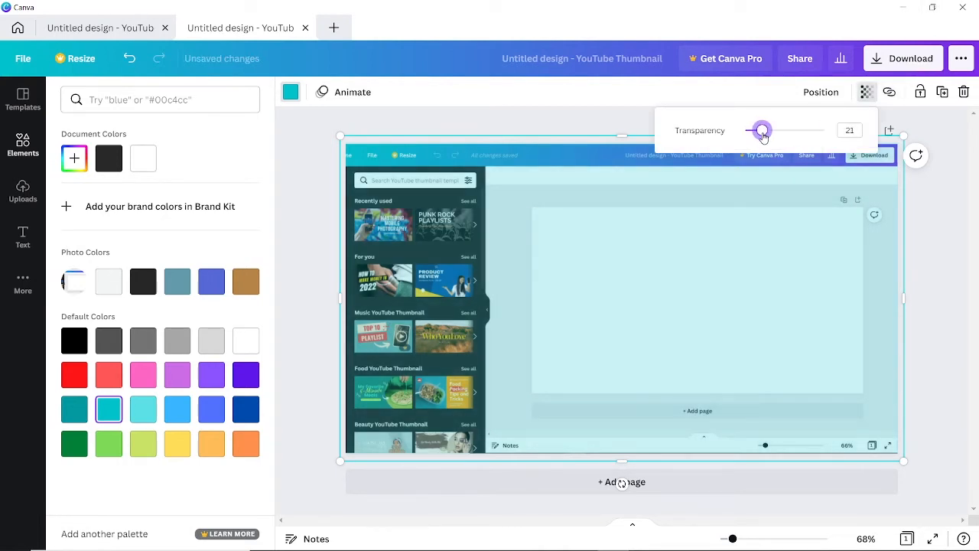
drag(763, 136, 768, 140)
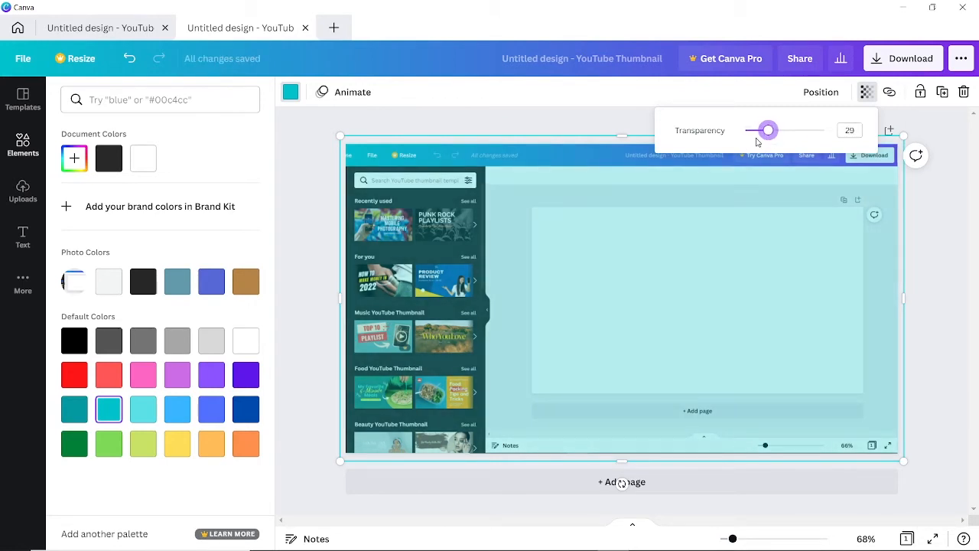
mouse_move(766, 136)
mouse_down()
mouse_move(800, 142)
mouse_move(747, 146)
mouse_move(767, 149)
mouse_up()
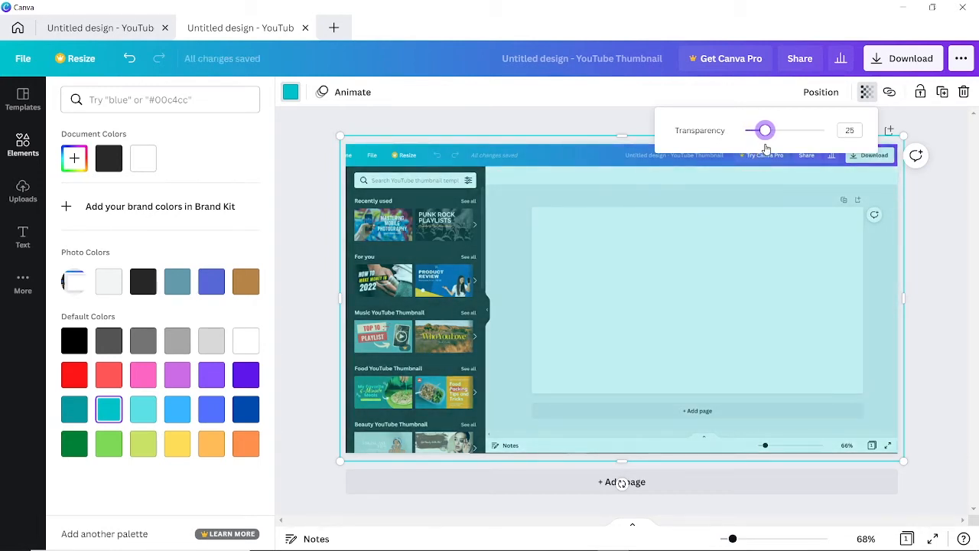
click(562, 124)
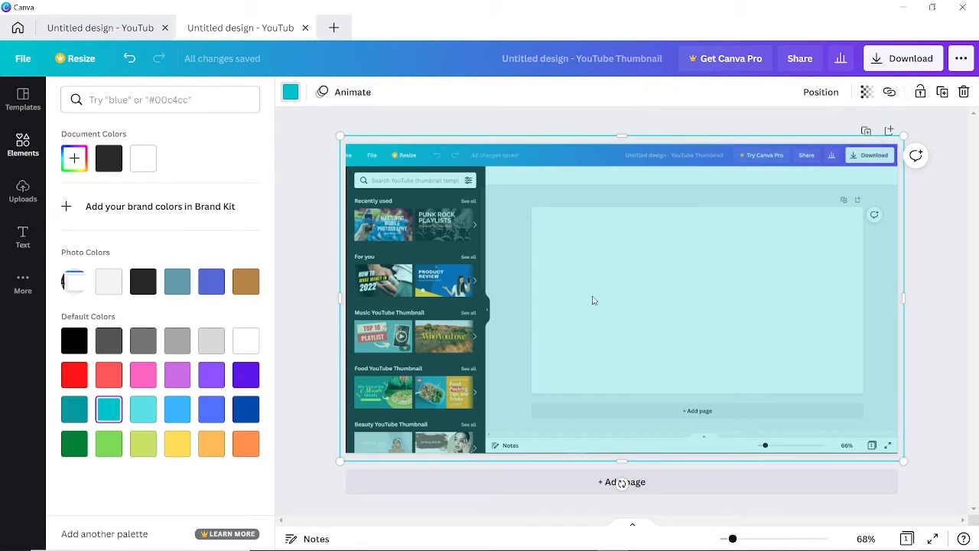
click(302, 239)
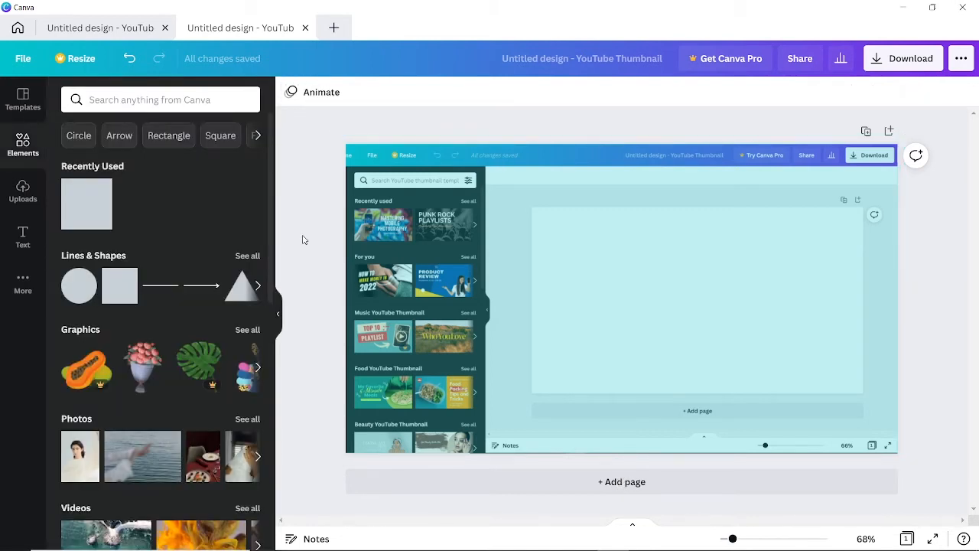
Add a subheading reading 'HOW TO CREATE' and 'THUMBNAILS FOR YOUTUBE USING CANVA' on two lines.
click(22, 236)
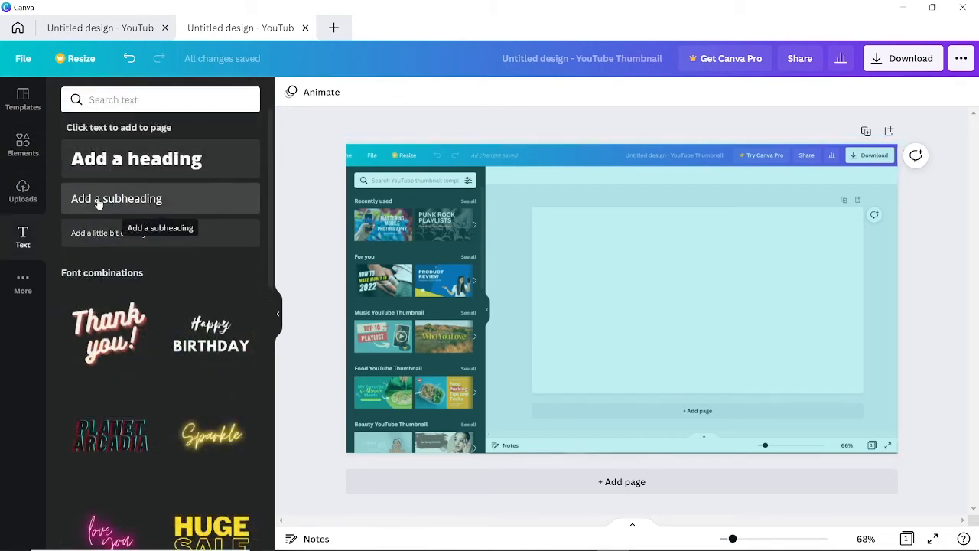
click(97, 201)
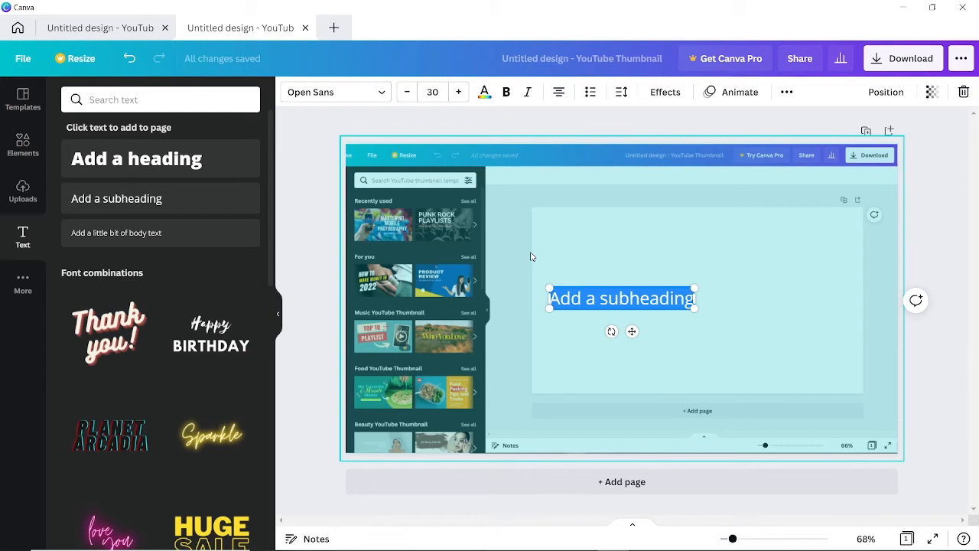
text(HOW TO )
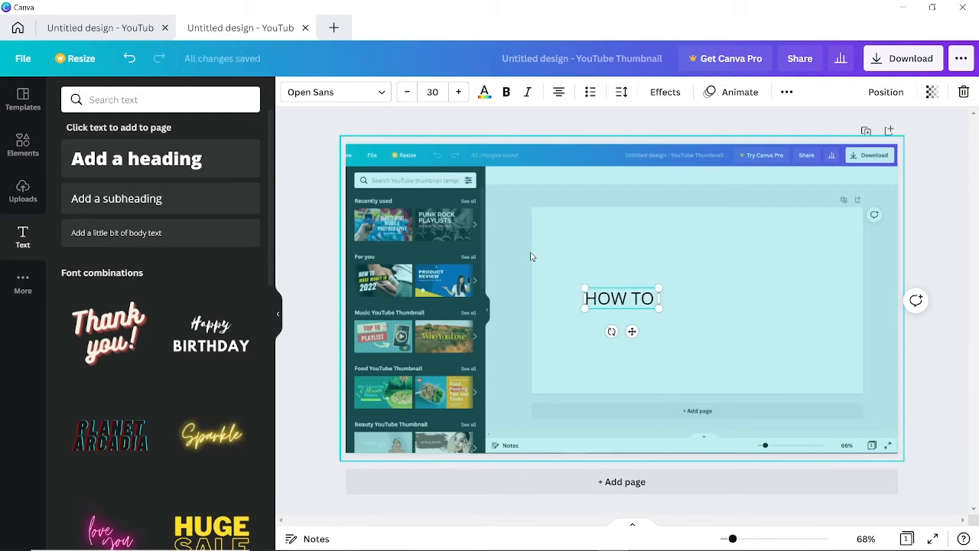
text(CREATE)
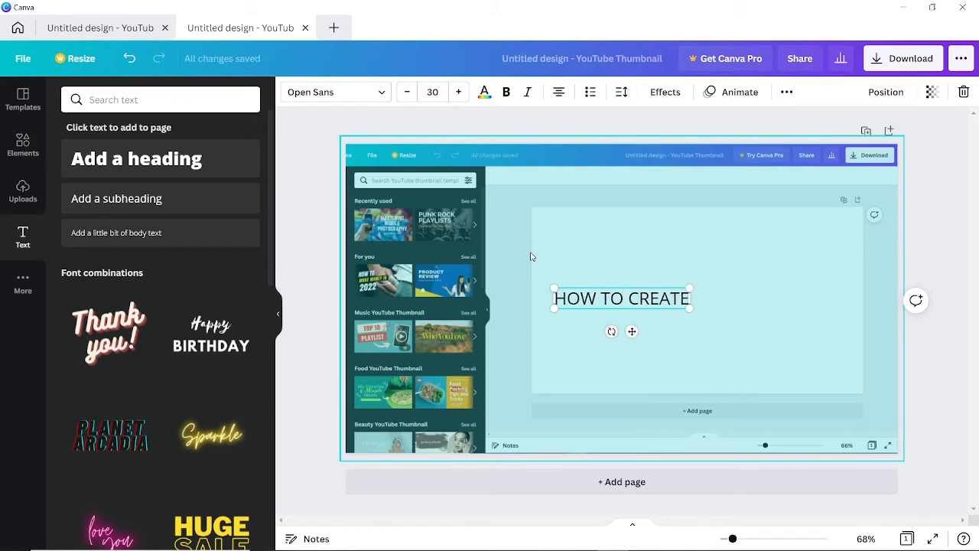
key(Return)
text(THUMBNAILS)
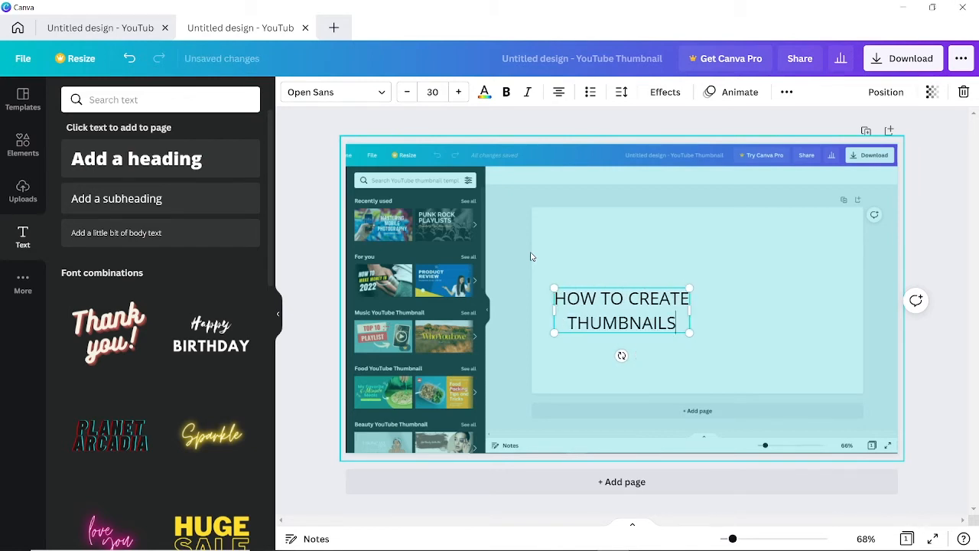
text( FOR YOUTUBE USING CANVA)
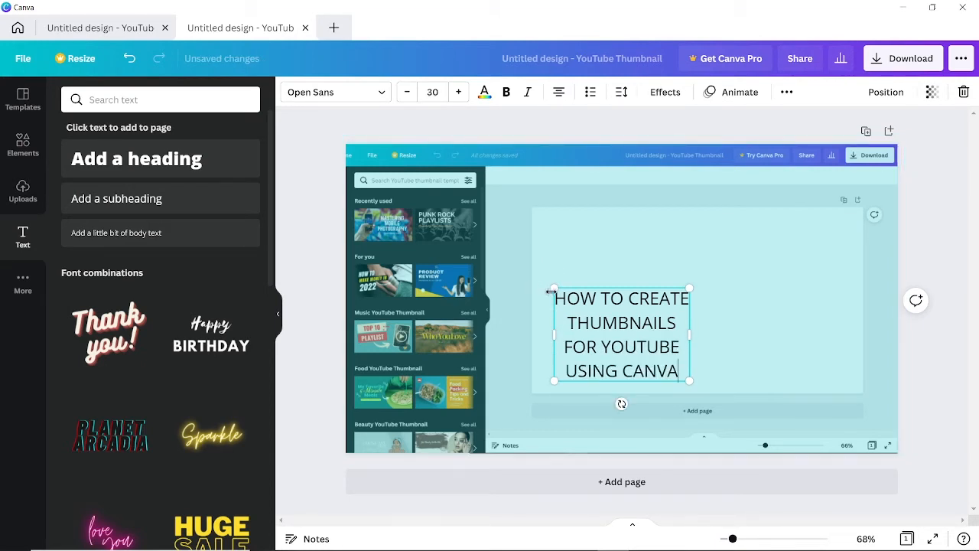
Resize the title to size 71.8, move it right and centre it vertically, then select its text.
drag(554, 289, 459, 222)
drag(627, 382, 787, 384)
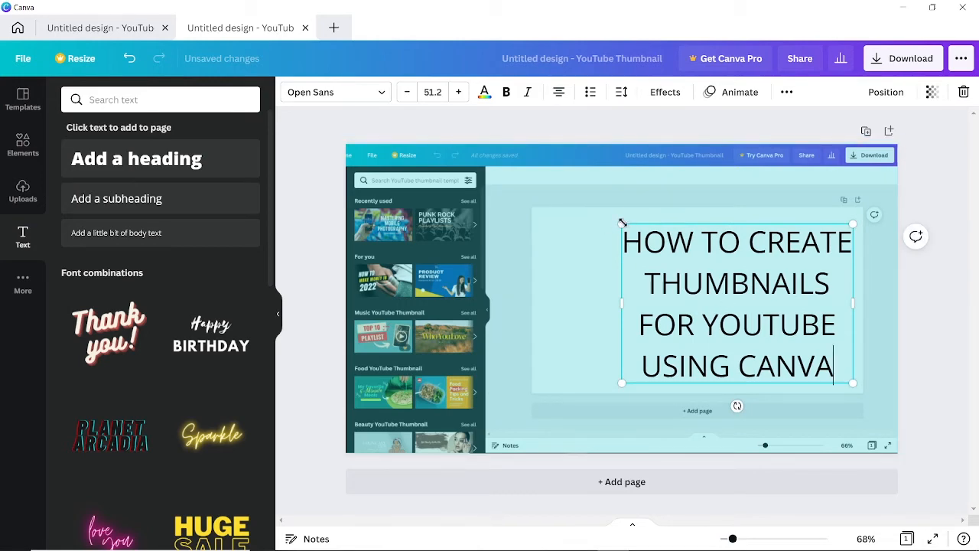
drag(622, 221, 520, 222)
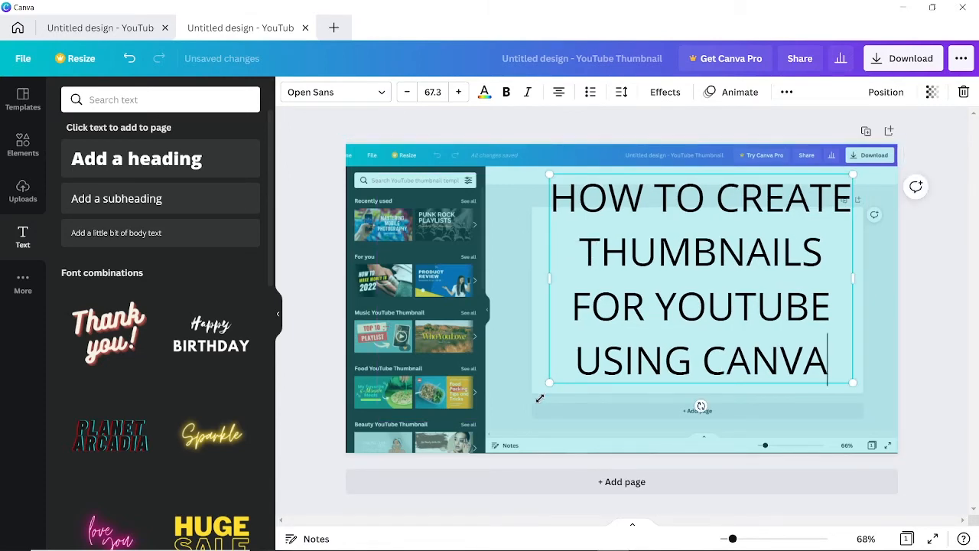
mouse_move(539, 399)
mouse_down()
mouse_move(531, 415)
mouse_move(540, 411)
mouse_up()
drag(732, 398, 736, 412)
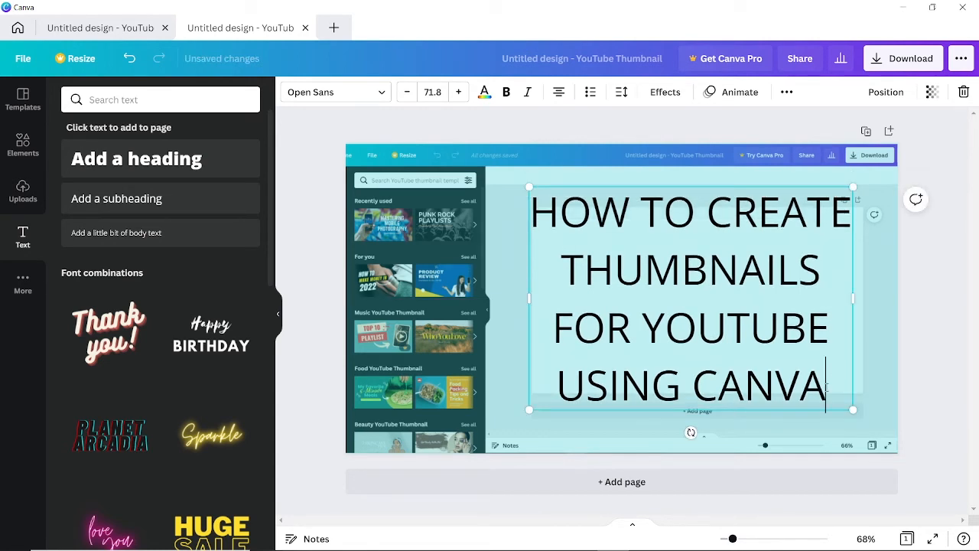
drag(829, 394, 535, 208)
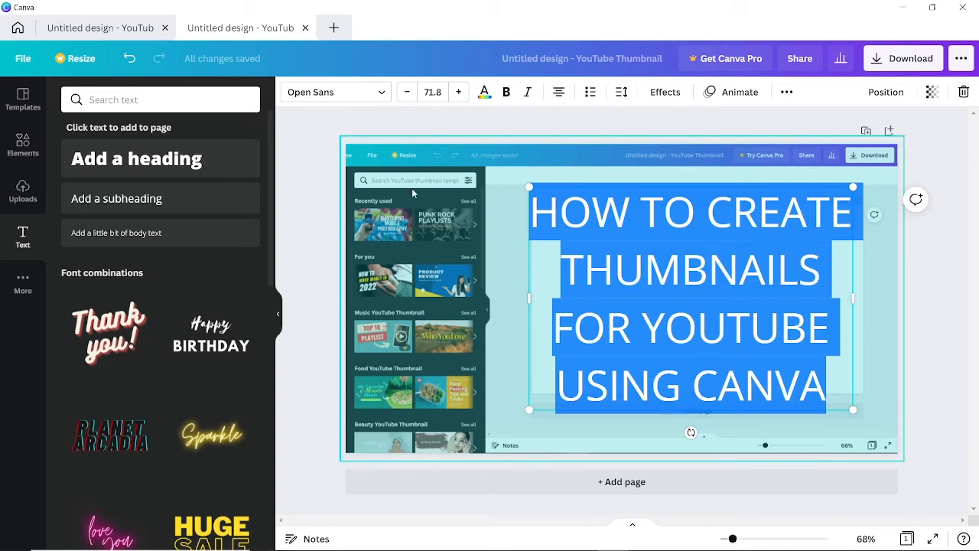
Try left and right alignment on the title, returning it to centred.
click(382, 93)
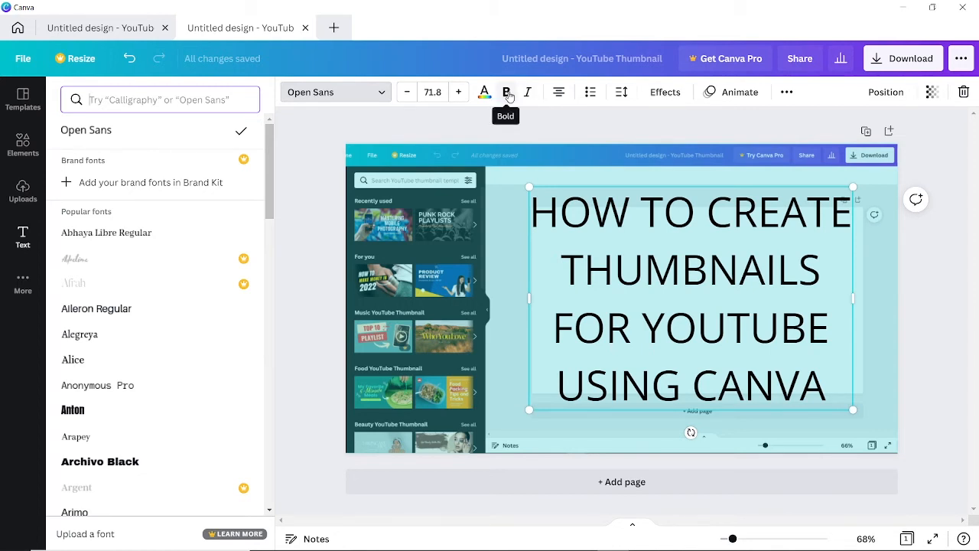
click(559, 98)
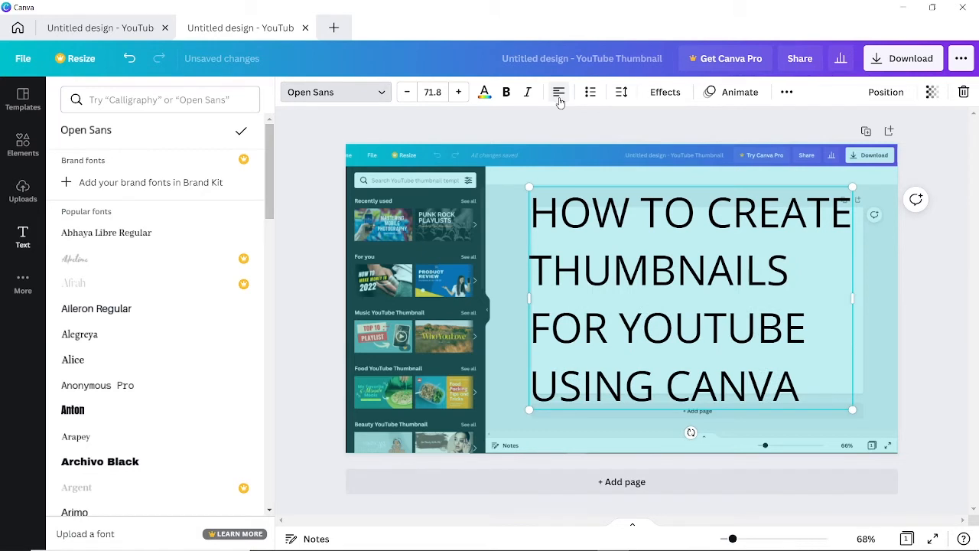
click(559, 98)
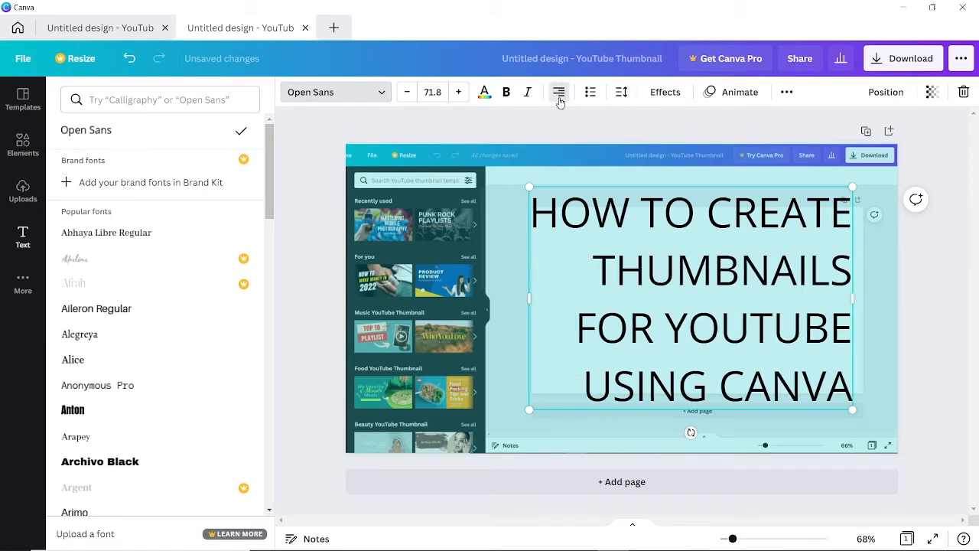
click(559, 98)
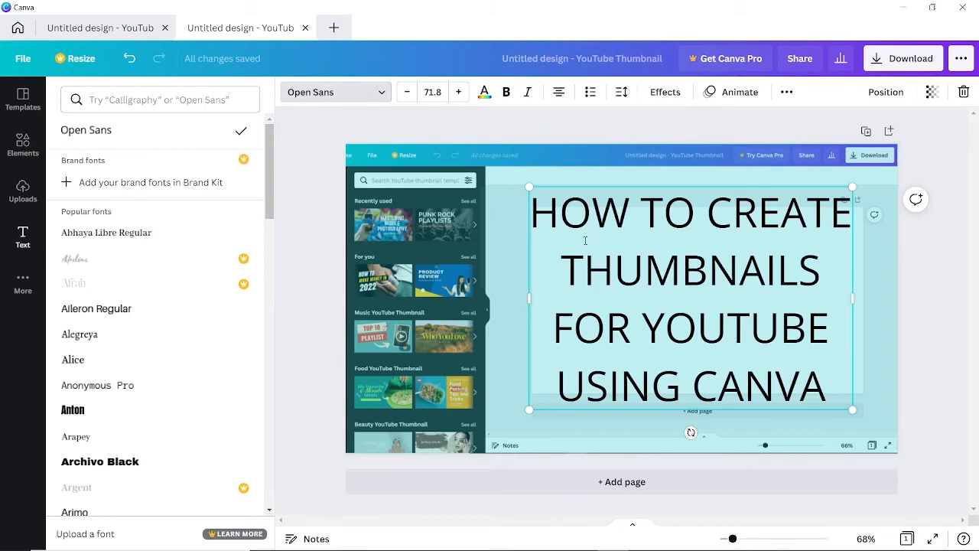
Search the fonts for 'scripter' and apply Scripter to the title.
click(166, 102)
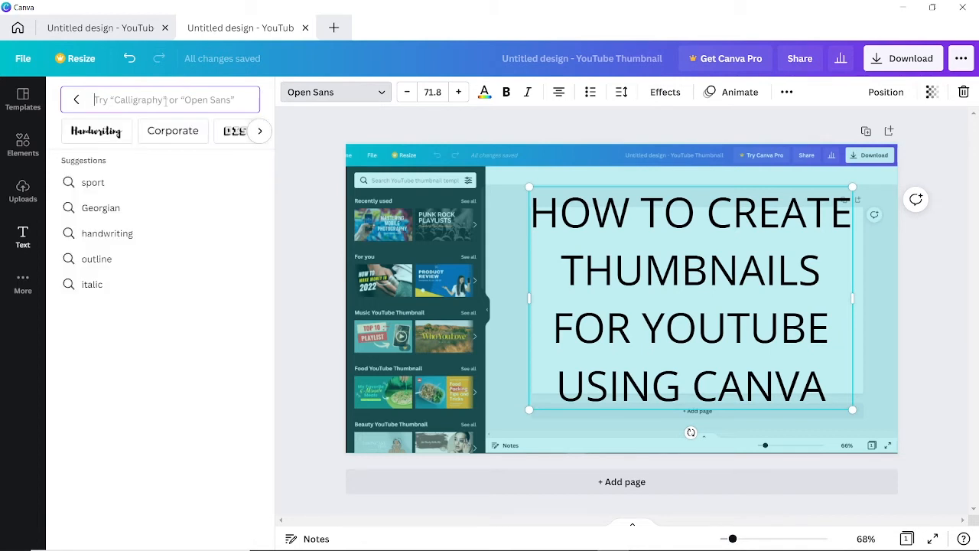
text(scripter)
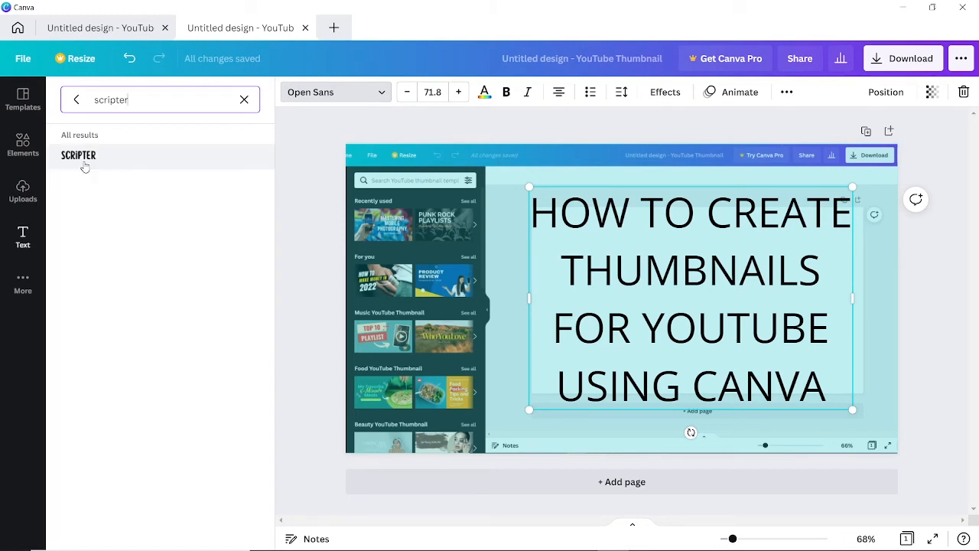
click(124, 159)
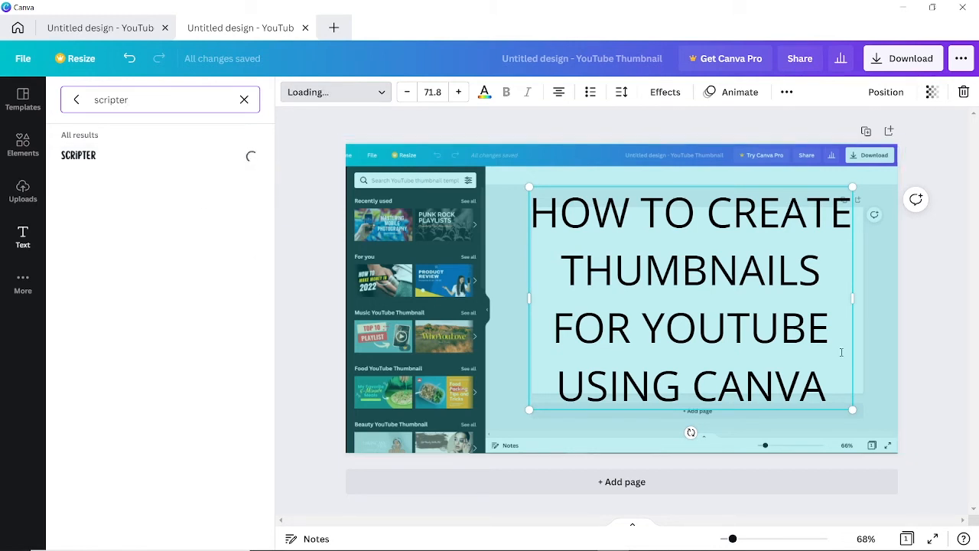
key(BackSpace)
key(BackSpace)
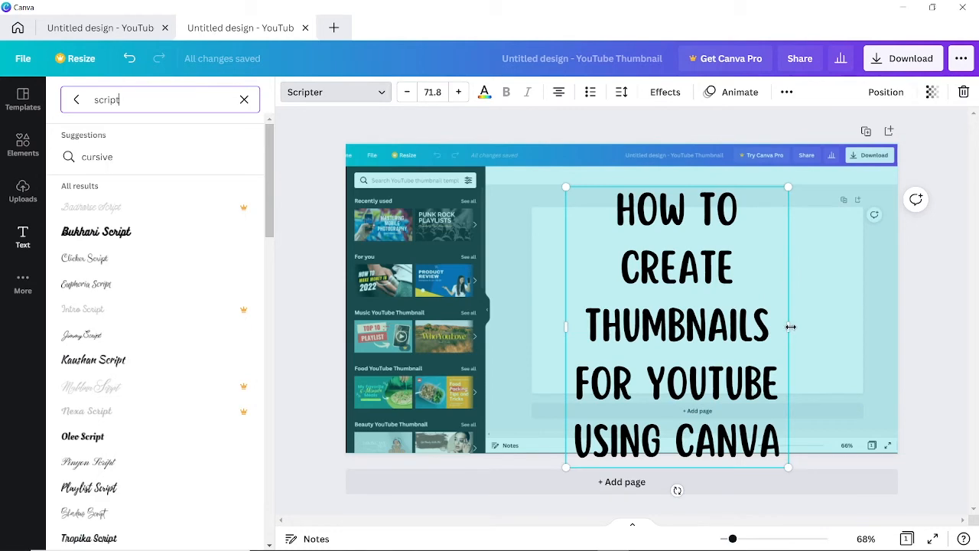
Widen the Scripter title box onto four lines, move it up-left and scale its text to 82.2.
drag(782, 464, 754, 444)
drag(765, 311, 809, 311)
right_click(809, 306)
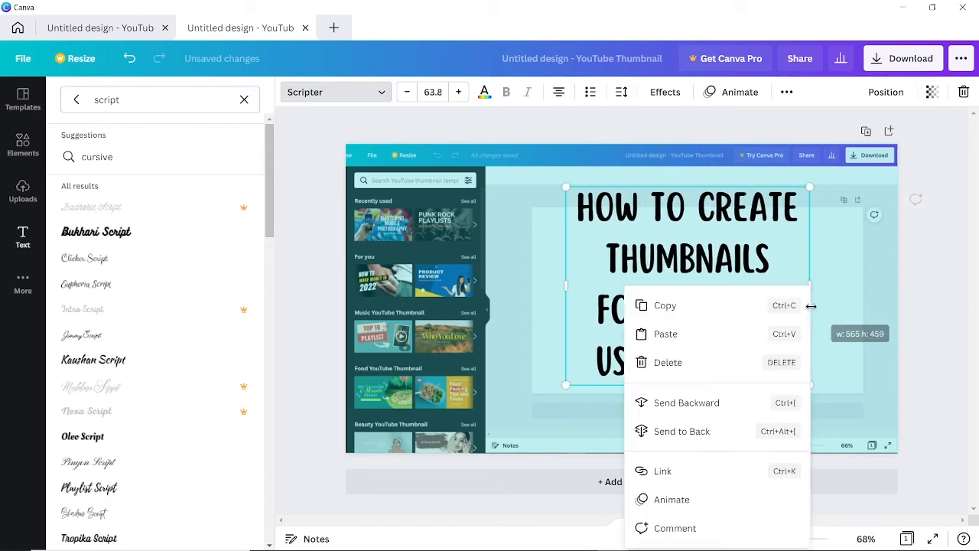
click(852, 264)
drag(726, 297, 673, 290)
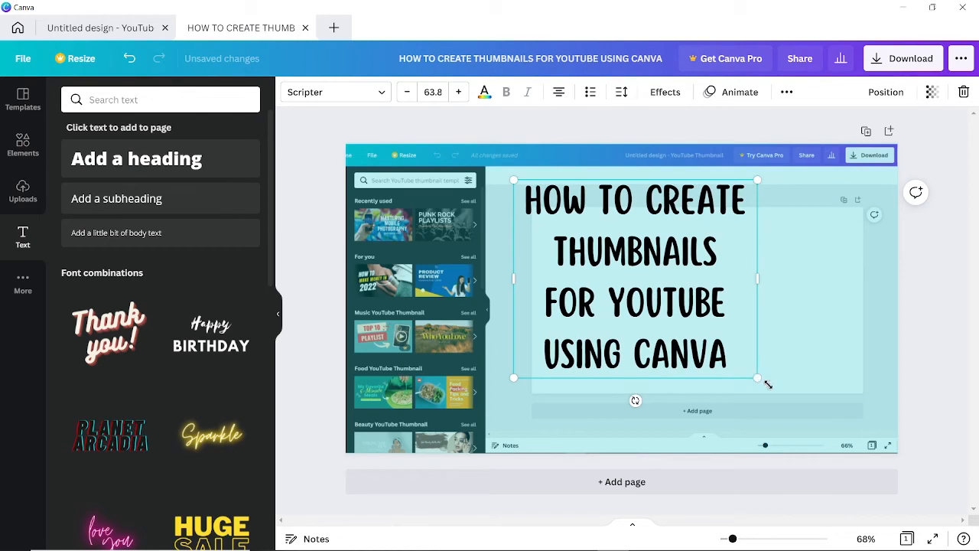
drag(759, 377, 830, 433)
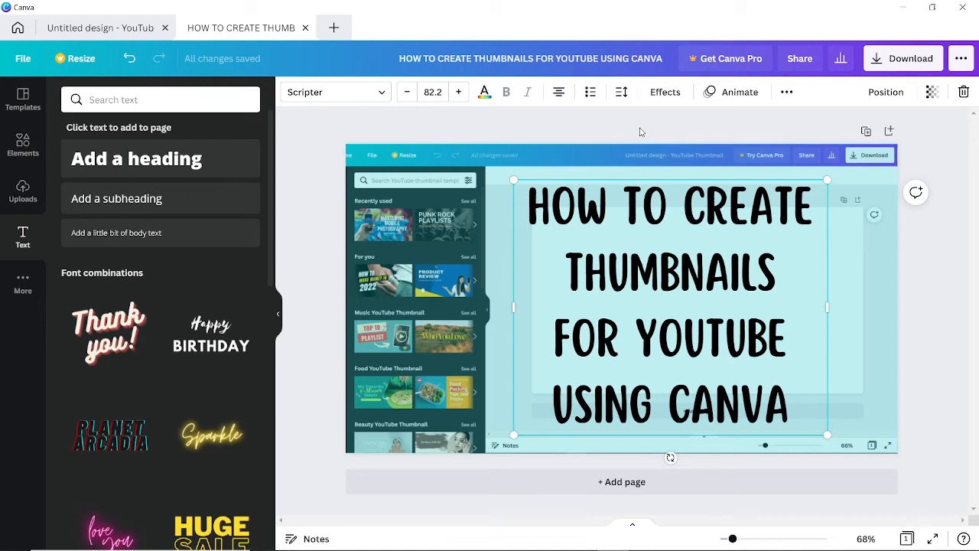
Apply the Background text effect to the title, giving it a rounded yellow backing.
click(663, 93)
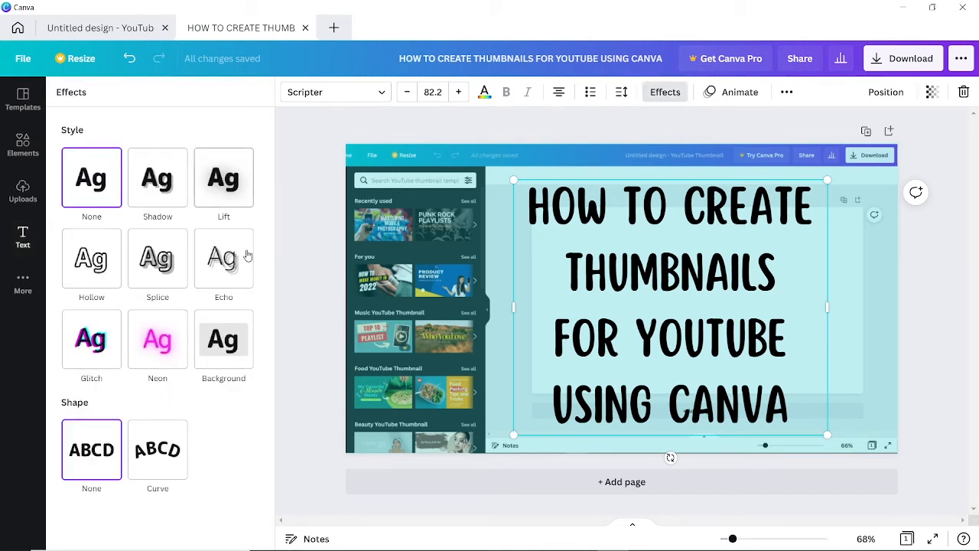
click(217, 347)
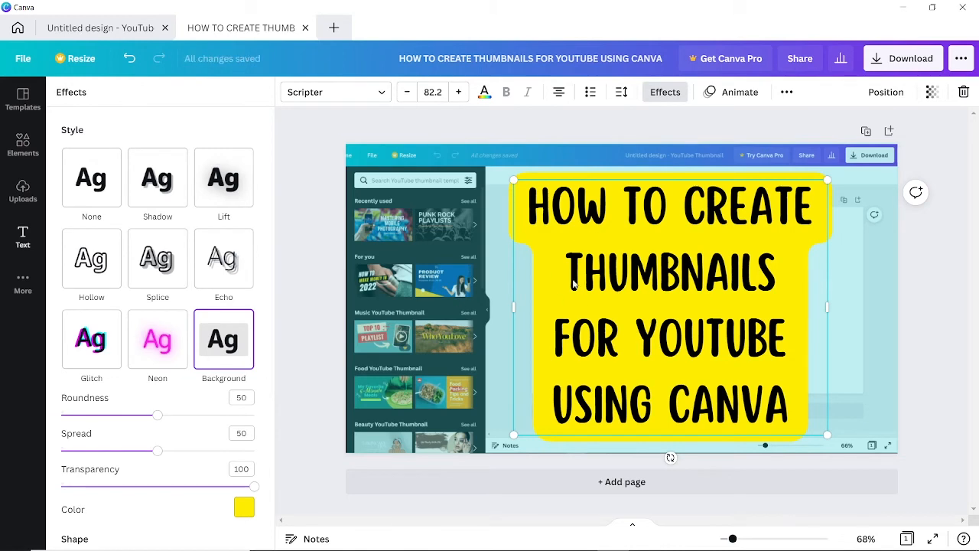
scroll(240, 433, down, 2)
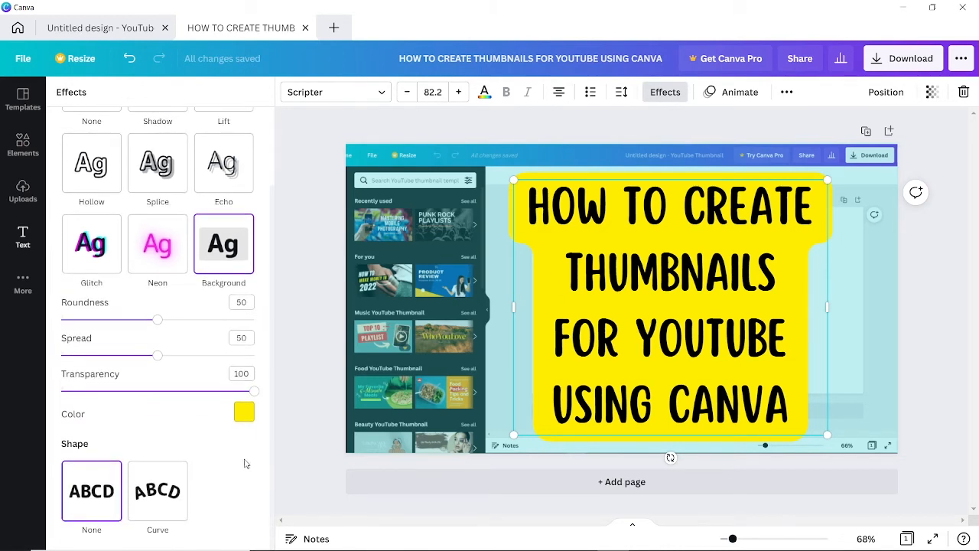
click(243, 412)
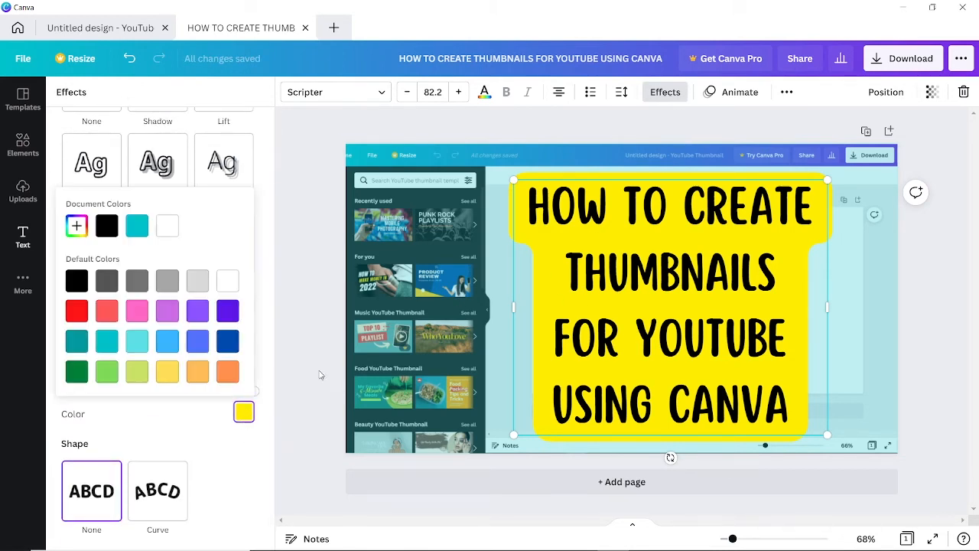
Switch the title's background effect to turquoise and turn all the title lettering white.
click(107, 342)
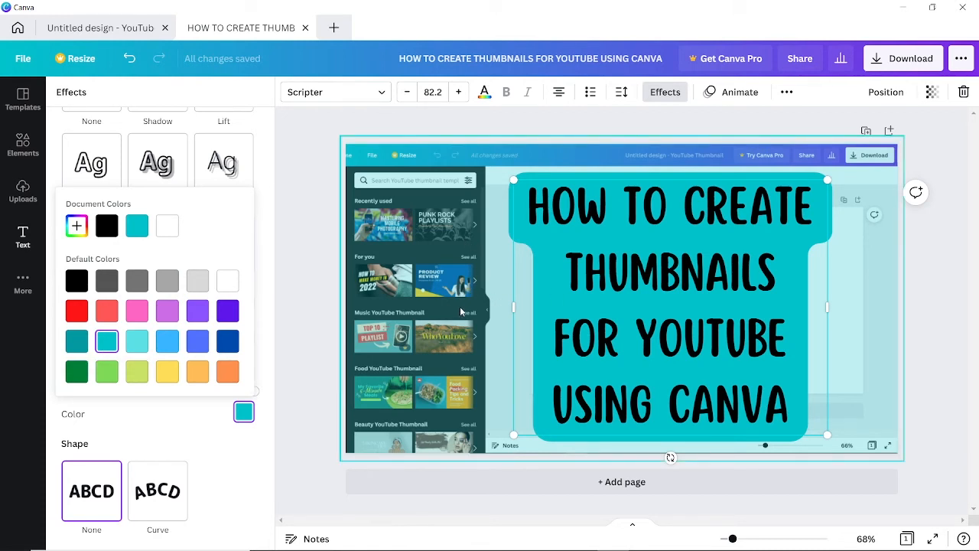
click(534, 214)
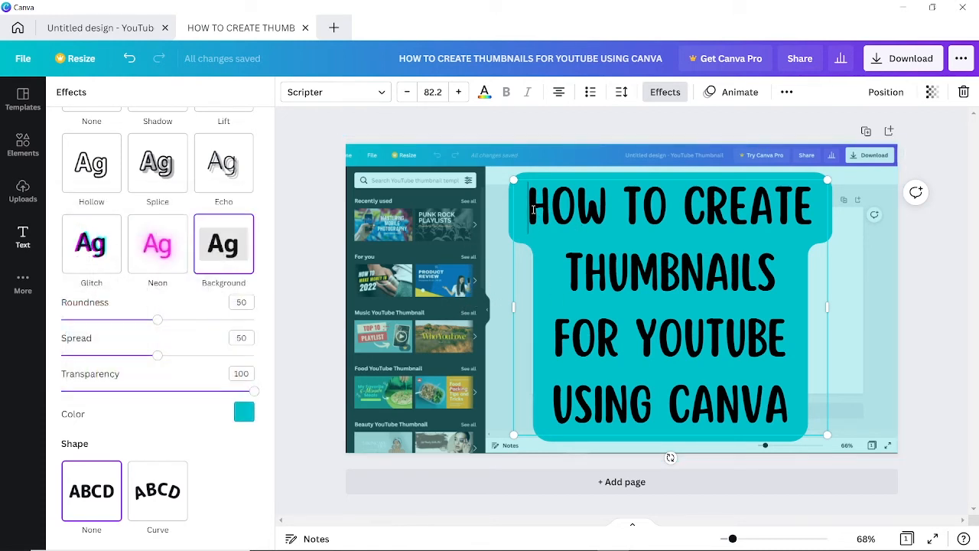
drag(530, 204, 789, 413)
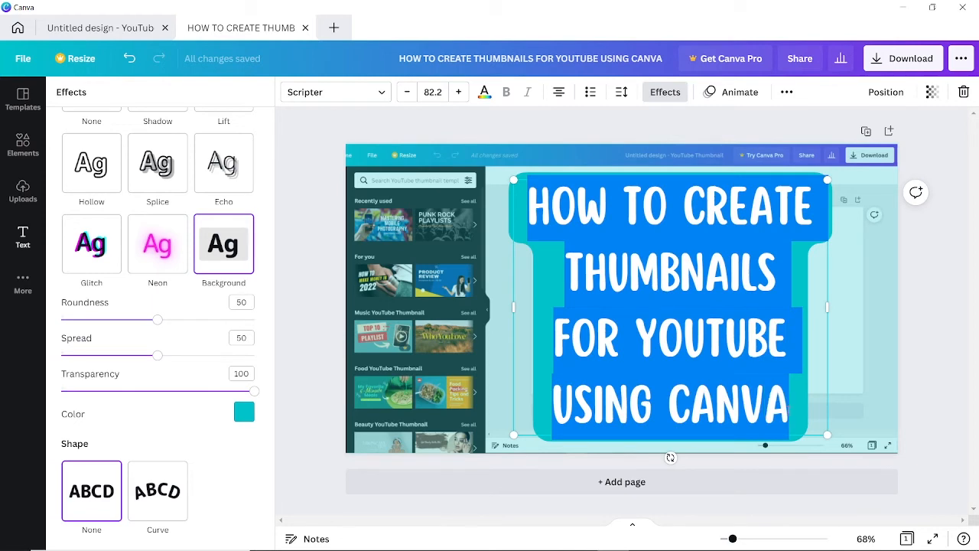
click(484, 92)
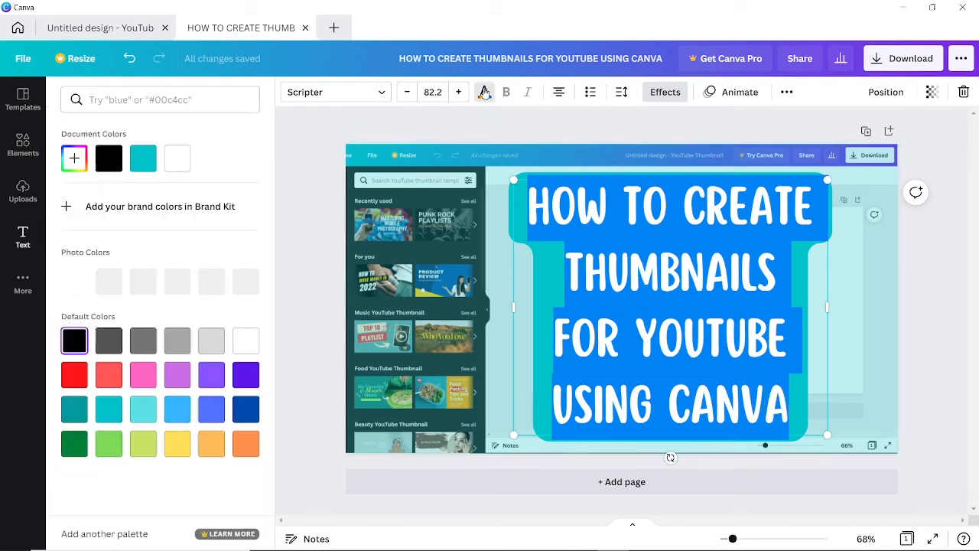
click(177, 158)
click(330, 222)
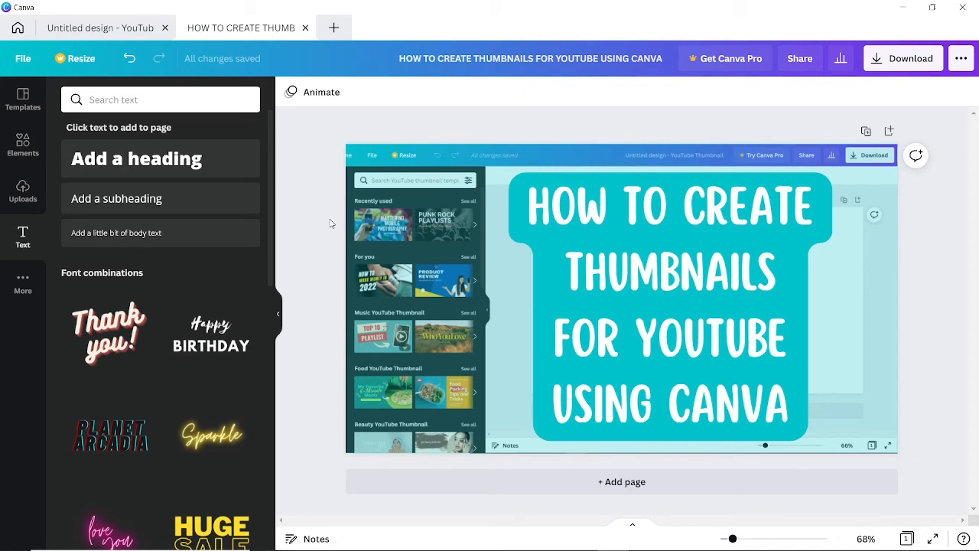
Lower the title background's spread to 26 and set its roundness to 51.
click(573, 255)
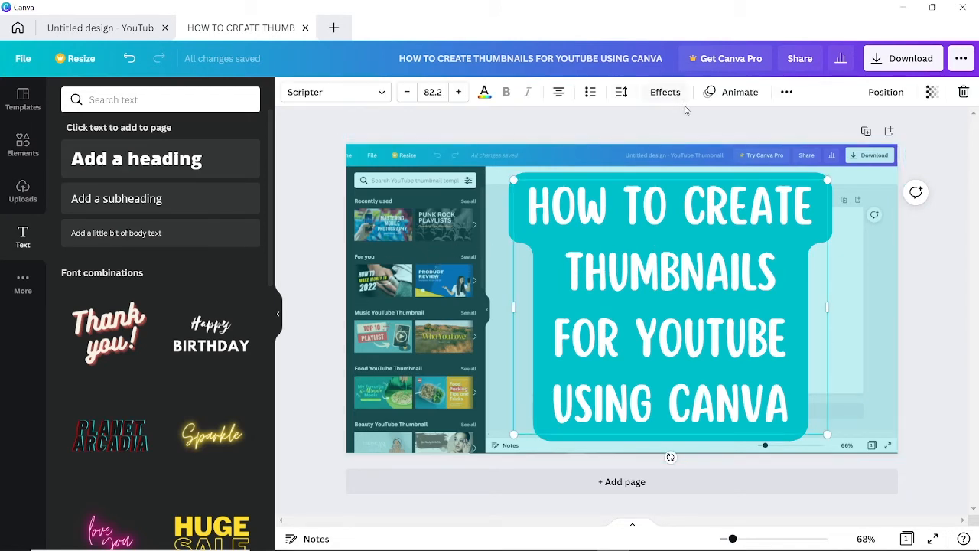
click(665, 91)
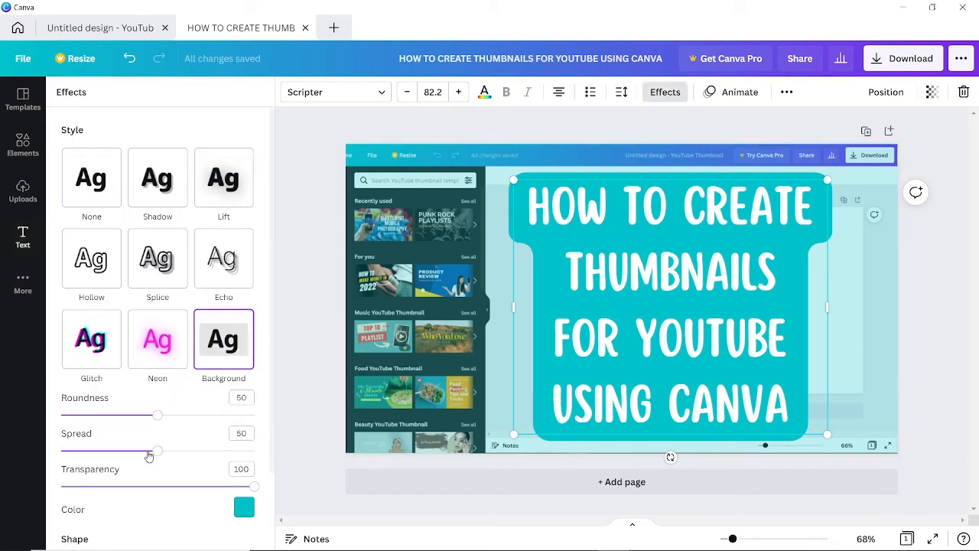
drag(157, 452, 112, 453)
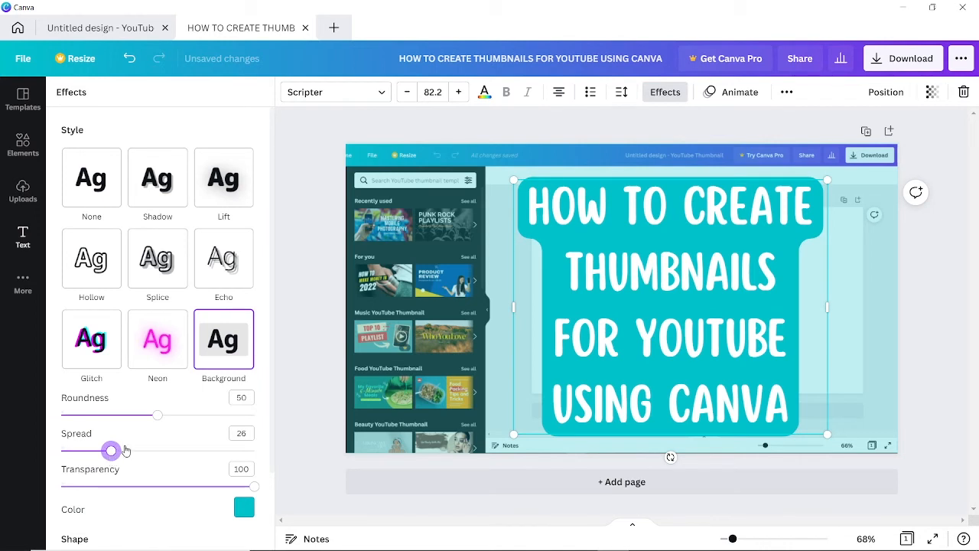
mouse_move(157, 415)
mouse_down()
mouse_move(190, 415)
mouse_move(159, 416)
mouse_up()
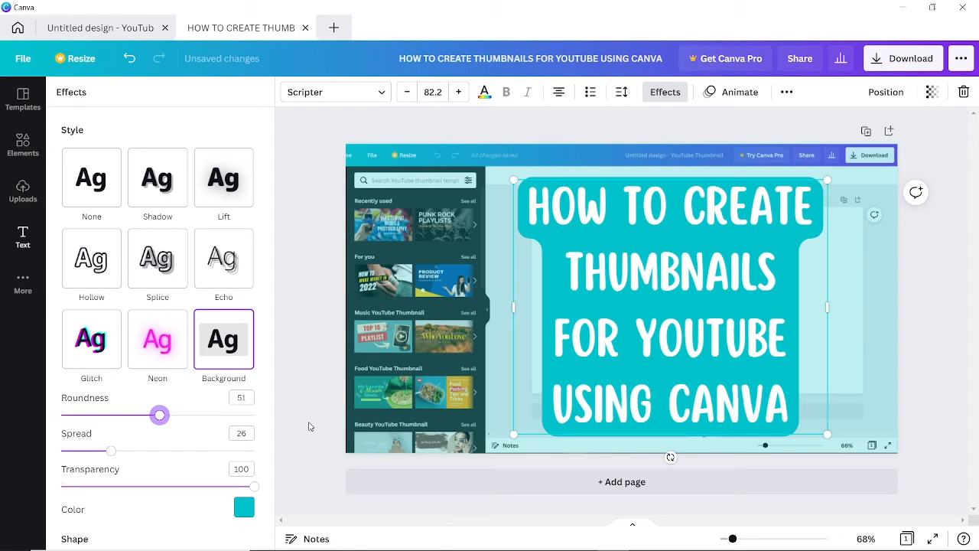
click(309, 426)
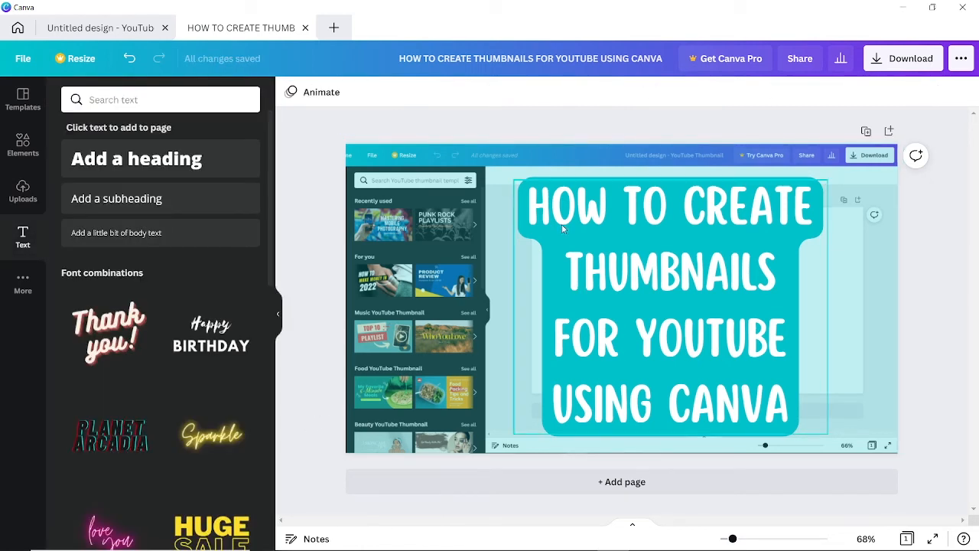
Colour the word YOUTUBE in the title red.
click(653, 344)
drag(635, 340, 782, 339)
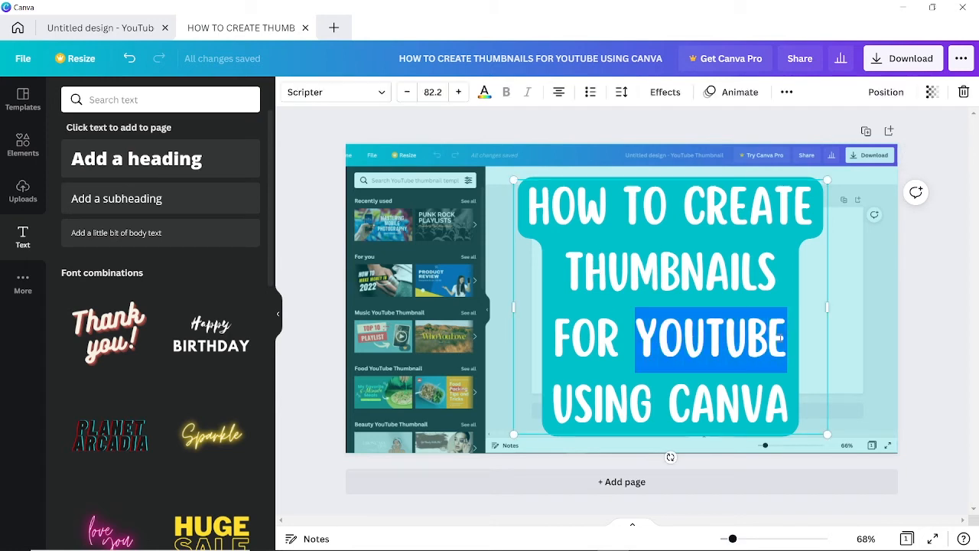
click(484, 92)
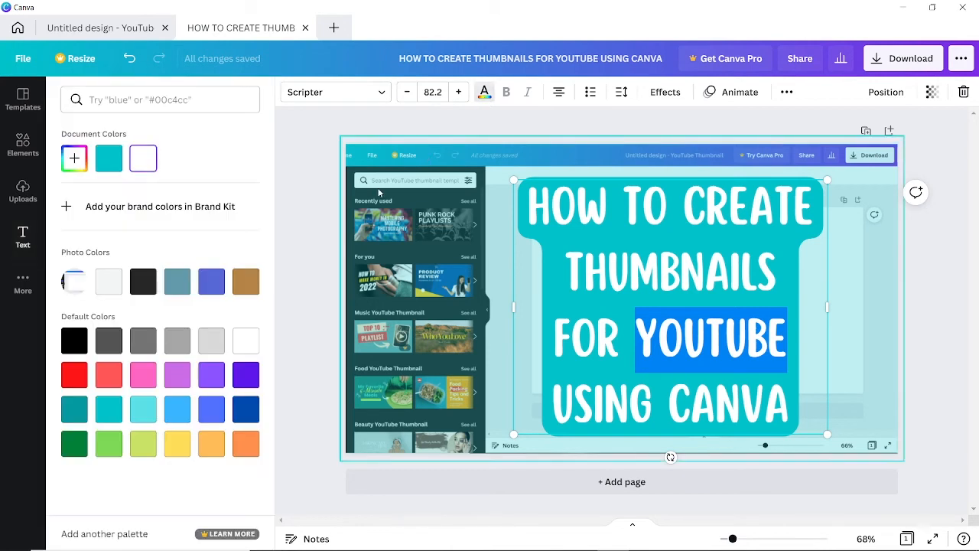
click(74, 372)
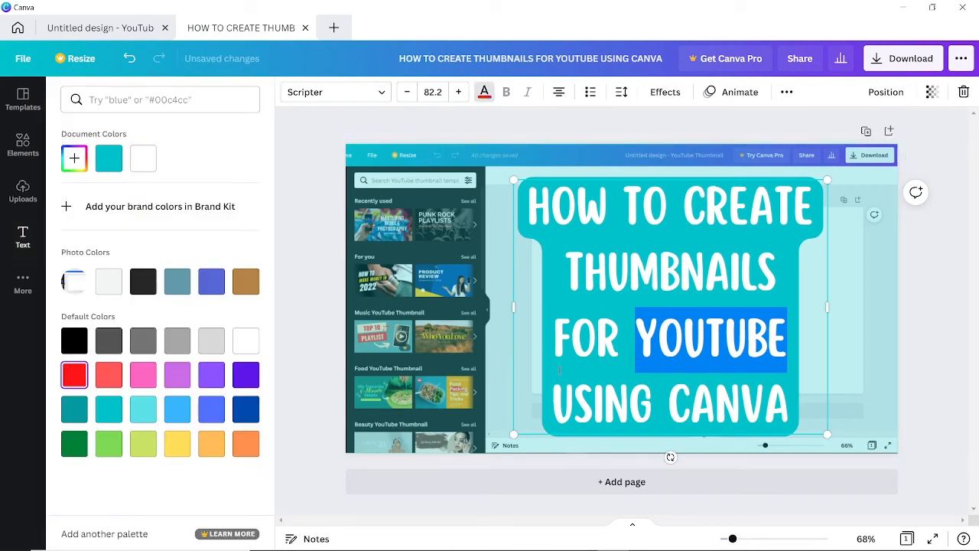
click(739, 413)
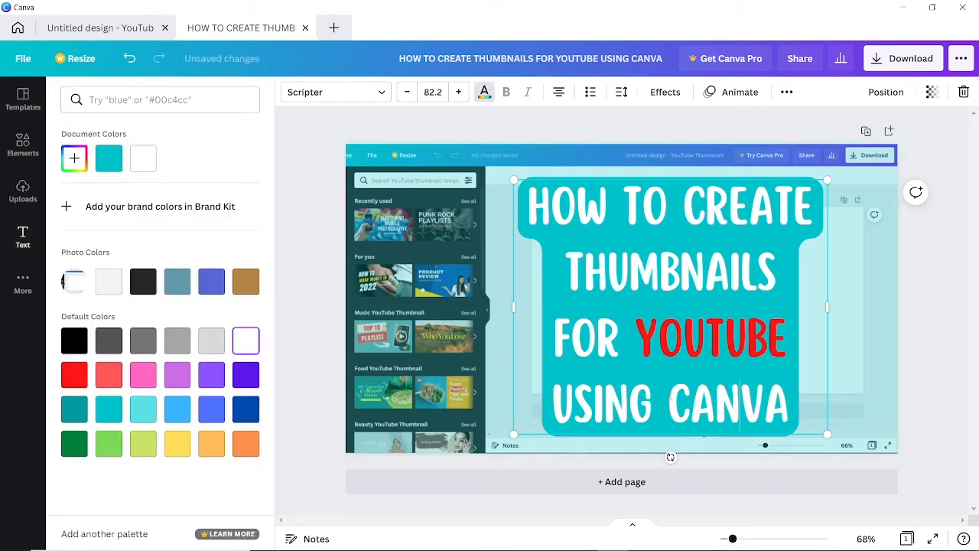
Colour the word CANVA in the title dark blue and bring up the uploaded images.
drag(668, 406, 780, 396)
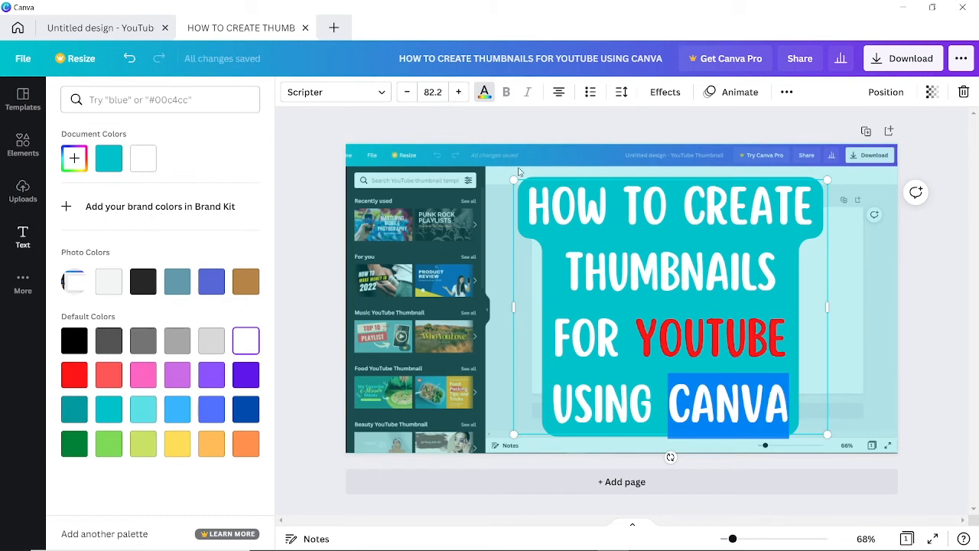
click(487, 95)
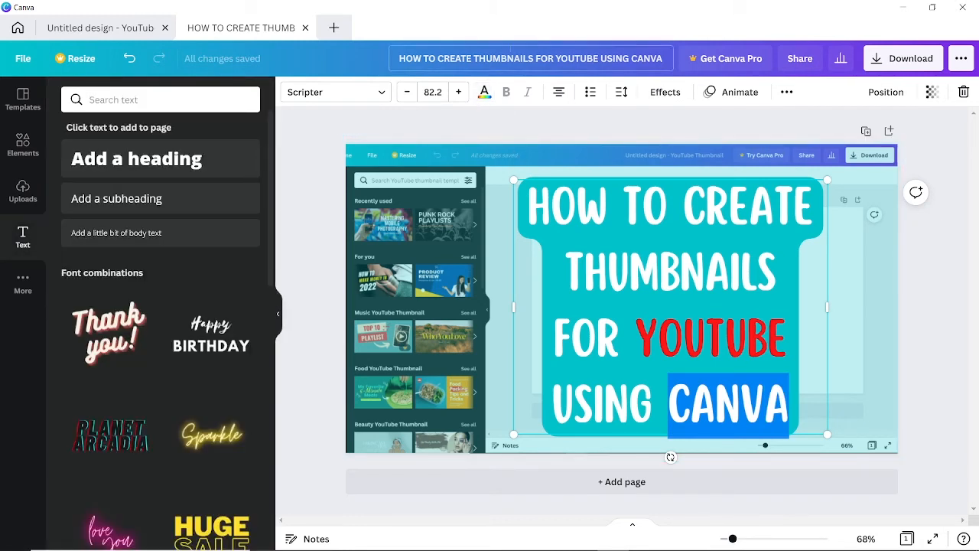
click(484, 93)
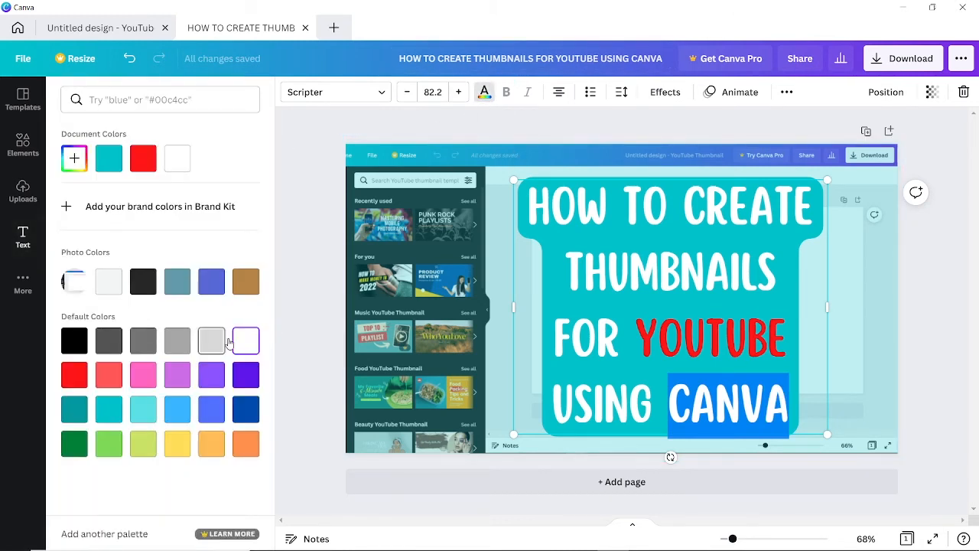
click(239, 413)
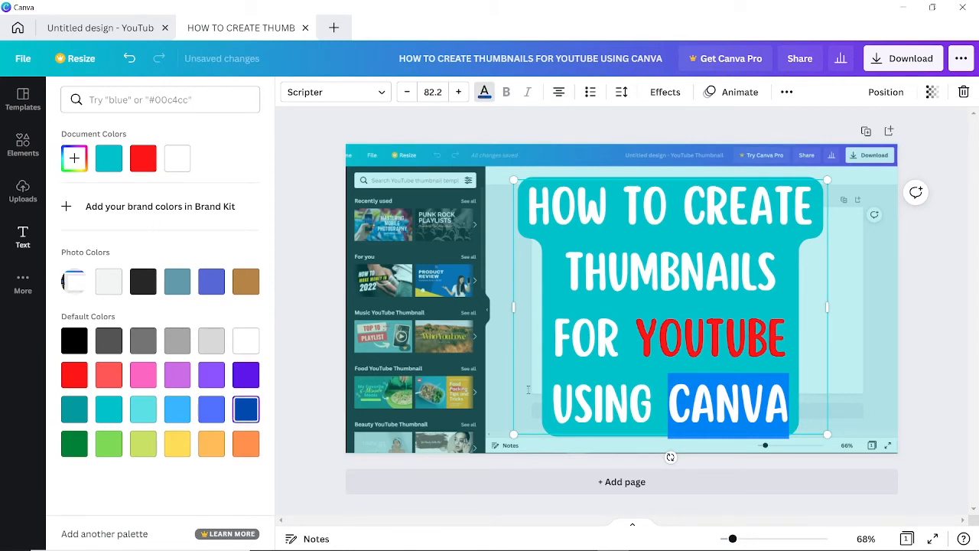
click(587, 404)
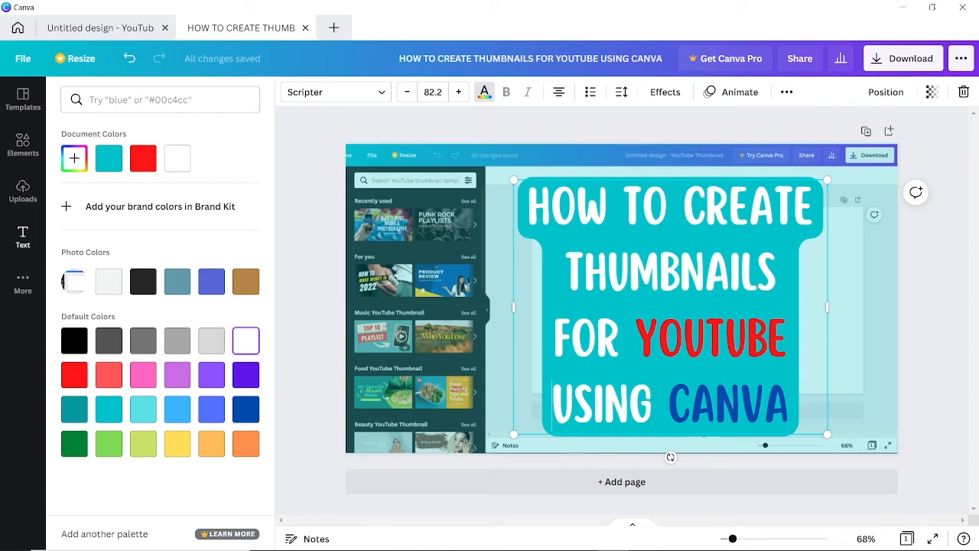
click(24, 190)
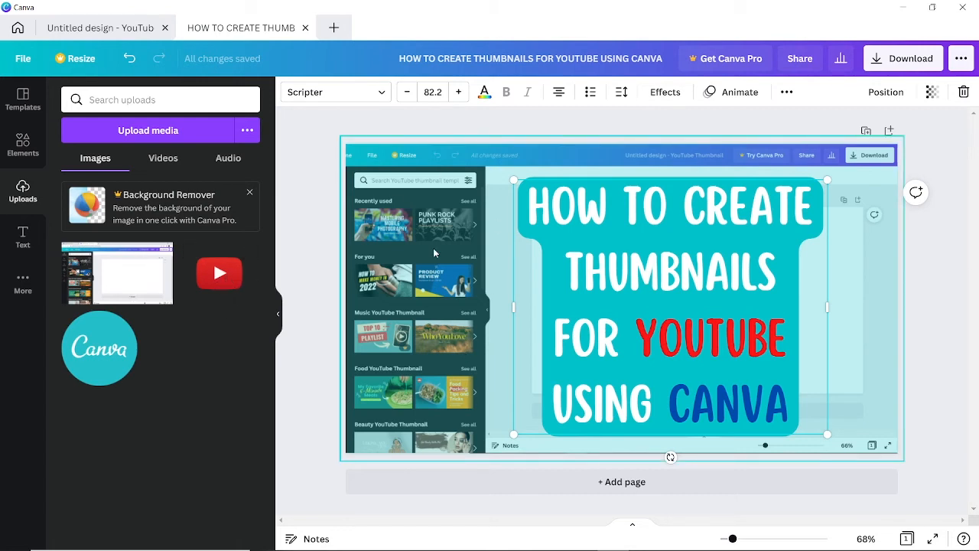
Add the YouTube logo and the Canva circle logo, placing them on the left side.
click(212, 283)
drag(564, 289, 422, 243)
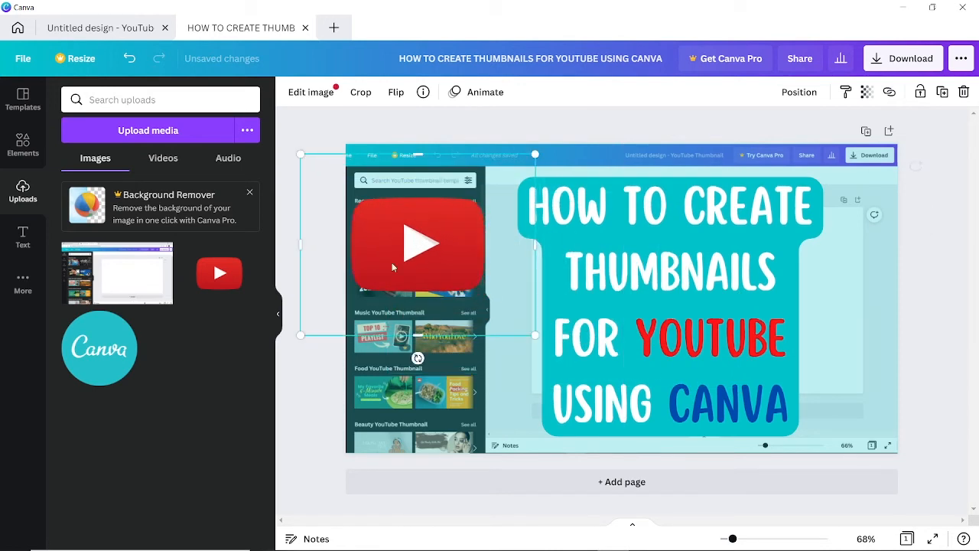
click(99, 348)
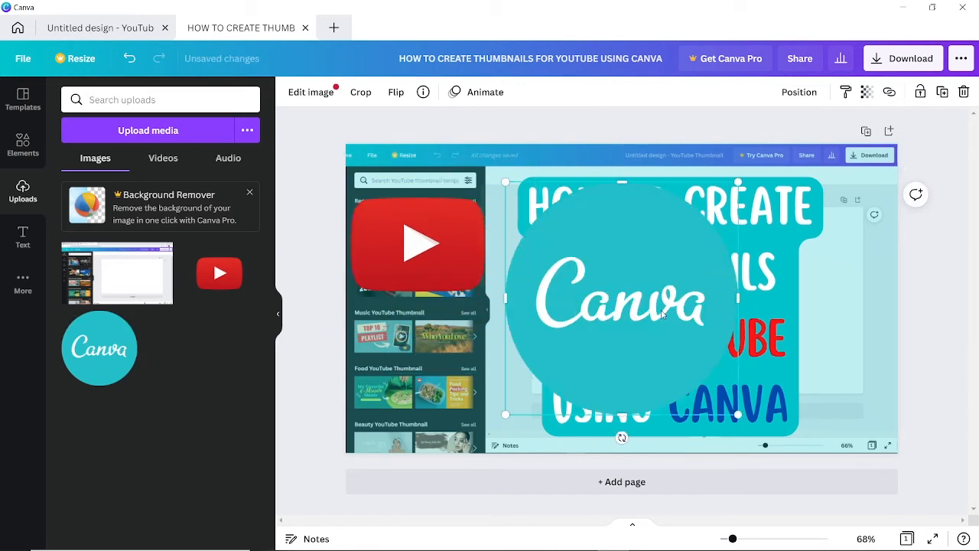
drag(742, 414, 647, 329)
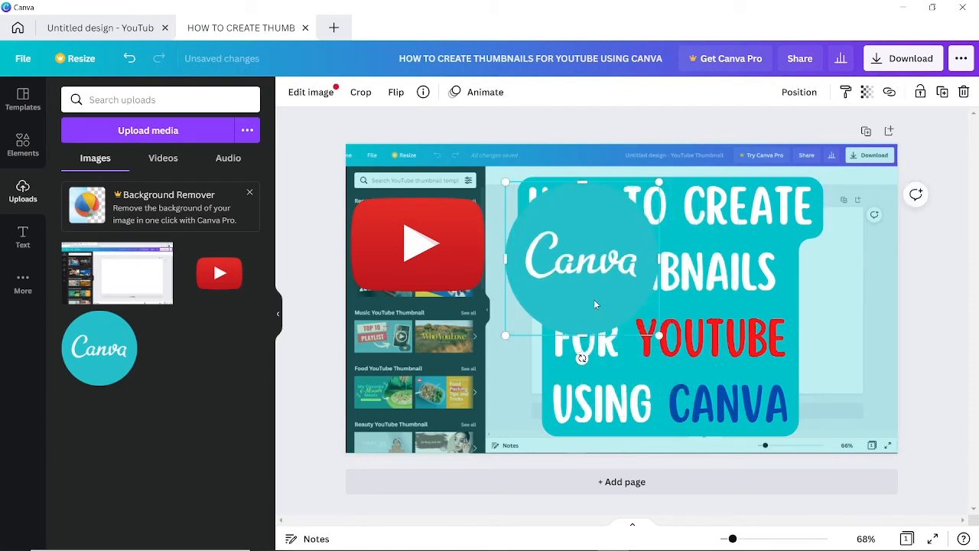
drag(594, 299, 479, 415)
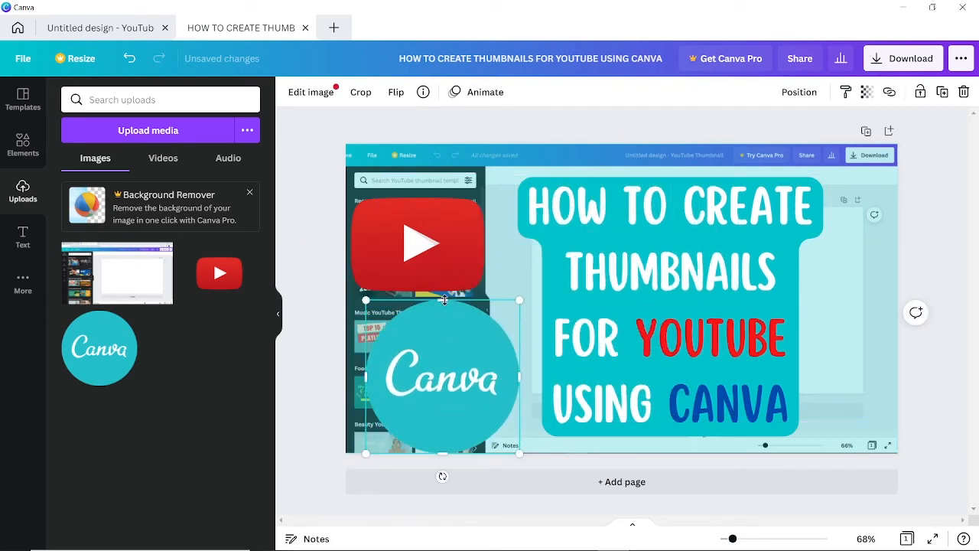
Resize and align the logos, shrinking the Canva circle to 311 by 311 beneath YouTube.
click(303, 321)
mouse_move(299, 321)
mouse_down()
mouse_move(300, 331)
mouse_move(316, 324)
mouse_up()
mouse_move(449, 241)
mouse_down()
mouse_move(430, 225)
mouse_move(438, 229)
mouse_up()
click(475, 368)
drag(519, 453, 501, 435)
drag(452, 397, 422, 382)
click(423, 222)
drag(424, 221, 438, 222)
click(313, 397)
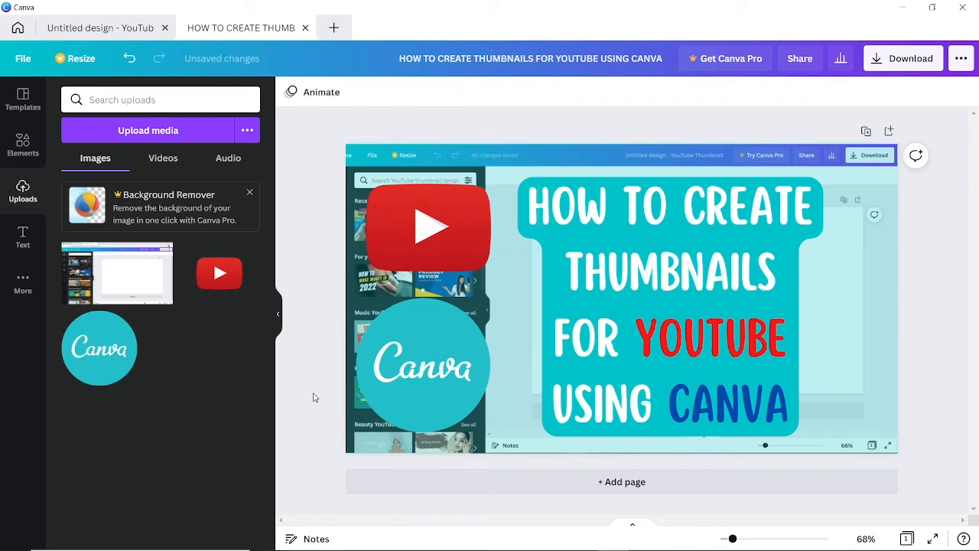
click(586, 145)
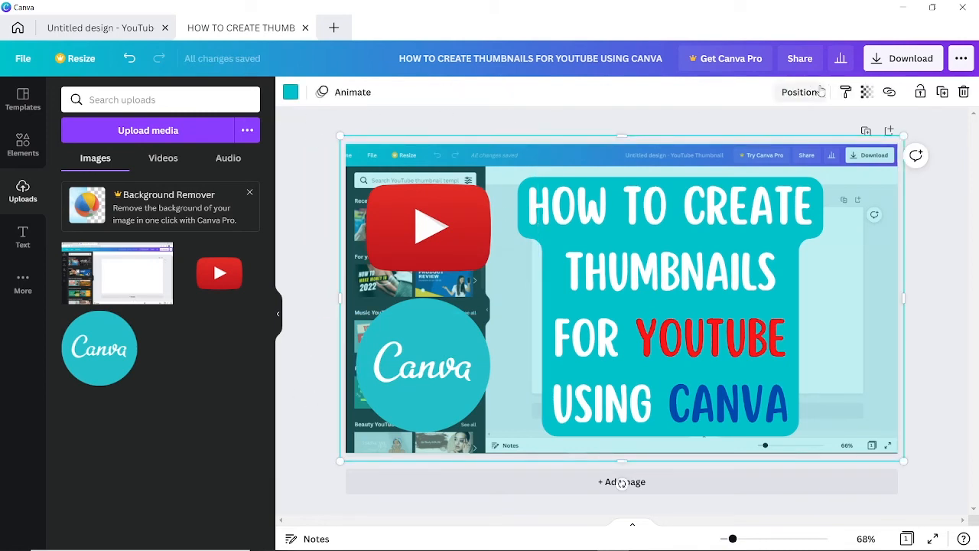
Make the background overlay dark teal and raise its transparency to 57.
click(866, 92)
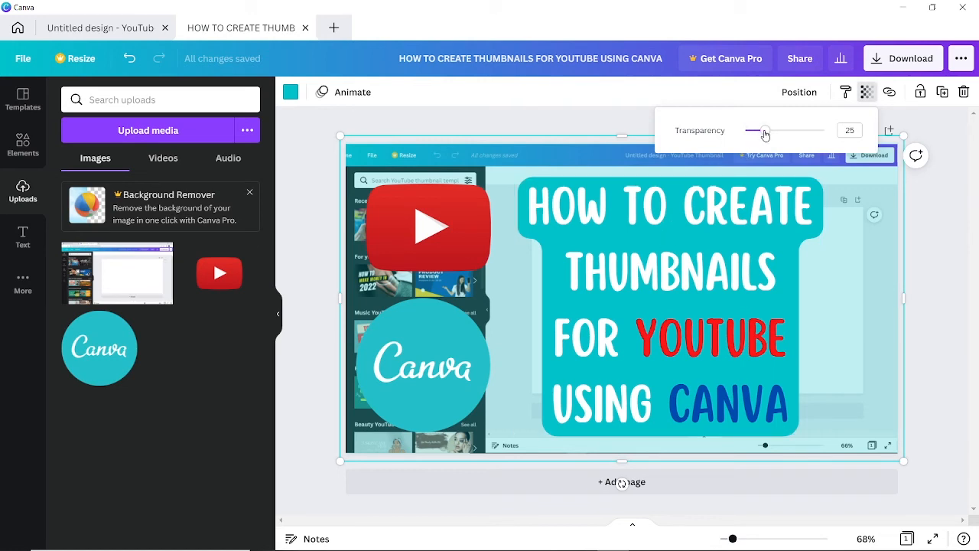
drag(765, 135, 773, 137)
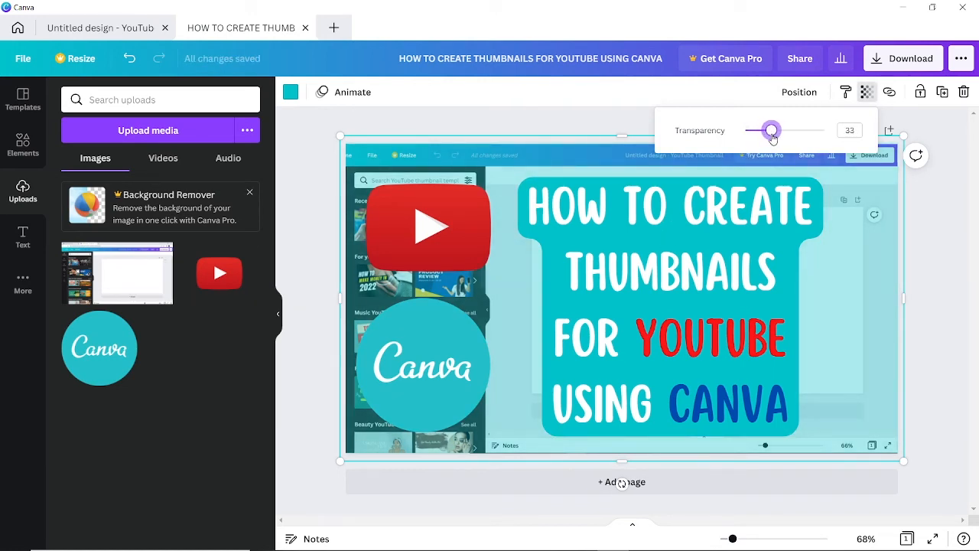
click(298, 91)
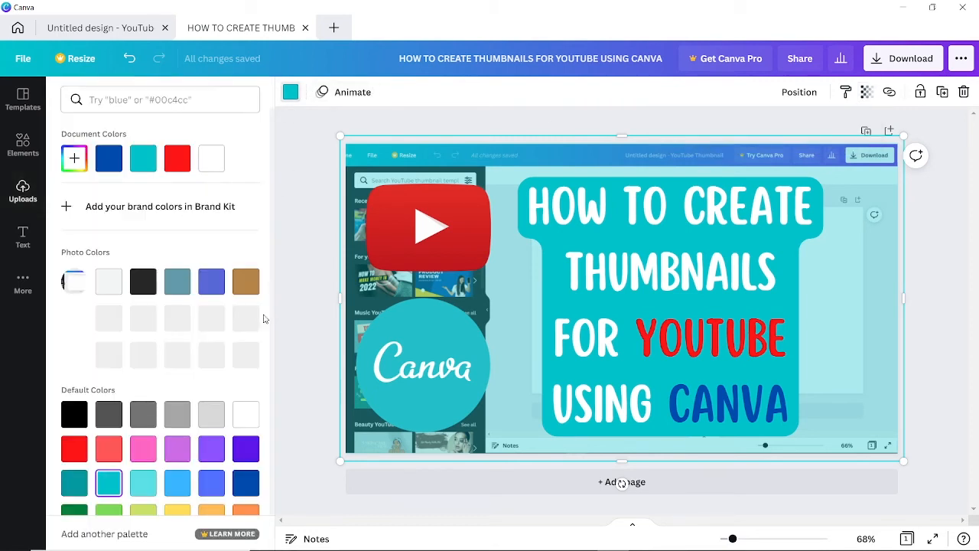
click(143, 483)
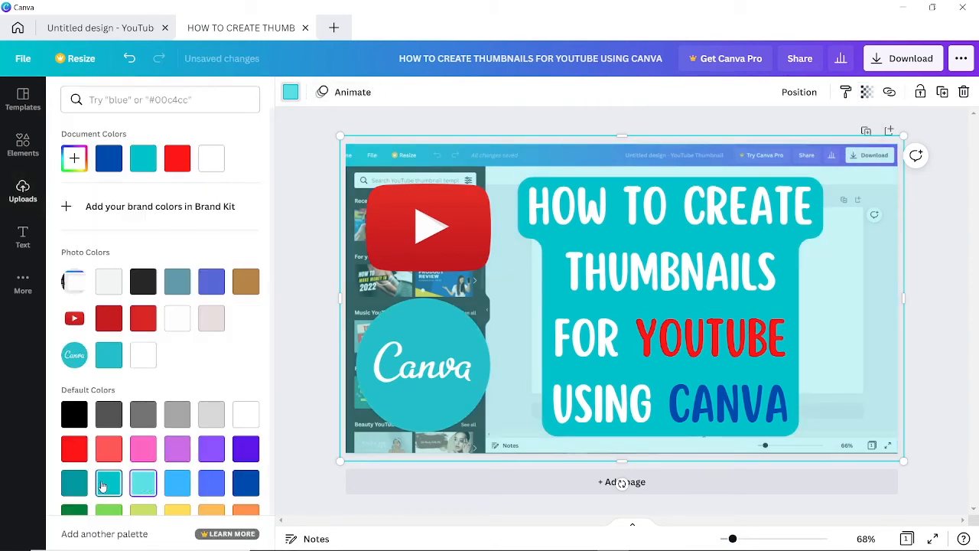
click(76, 487)
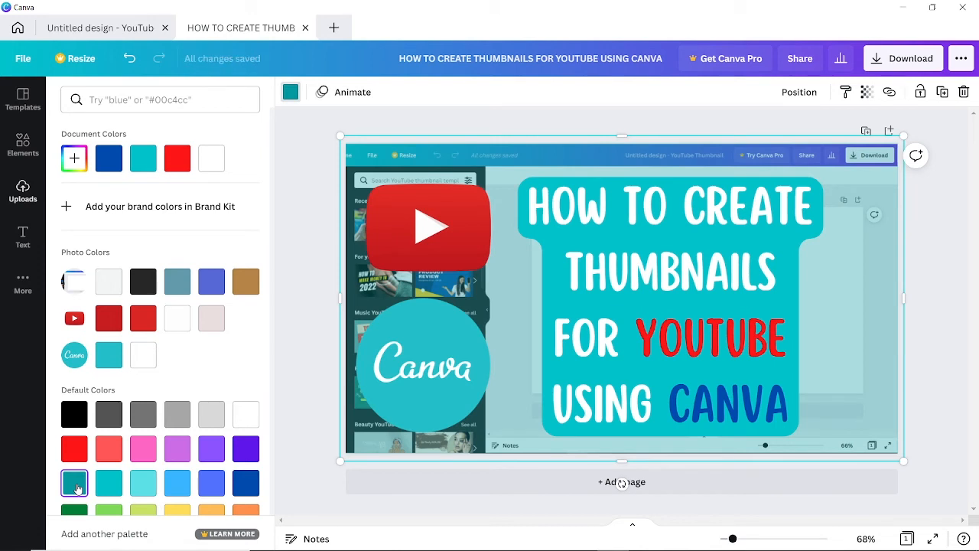
click(866, 92)
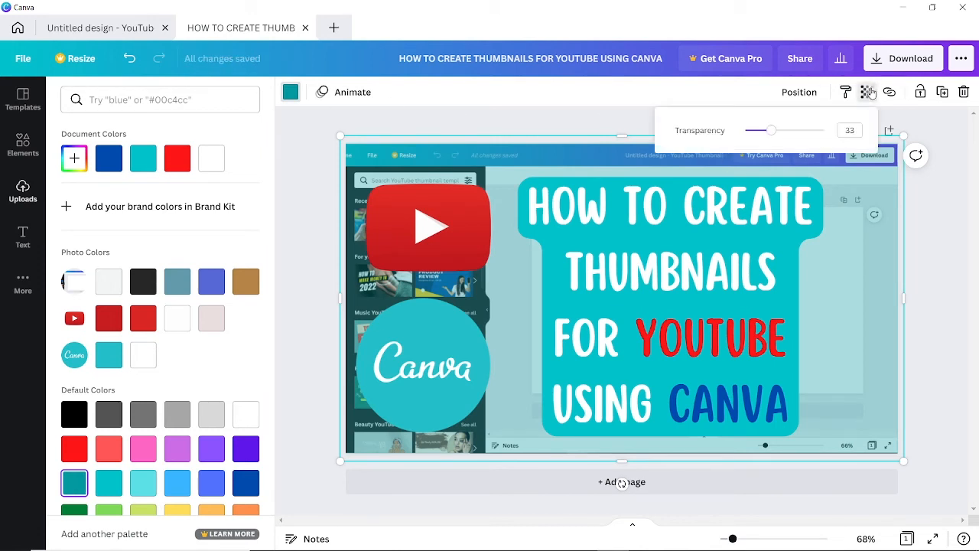
mouse_move(775, 133)
mouse_down()
mouse_move(812, 132)
mouse_move(775, 131)
mouse_up()
click(945, 244)
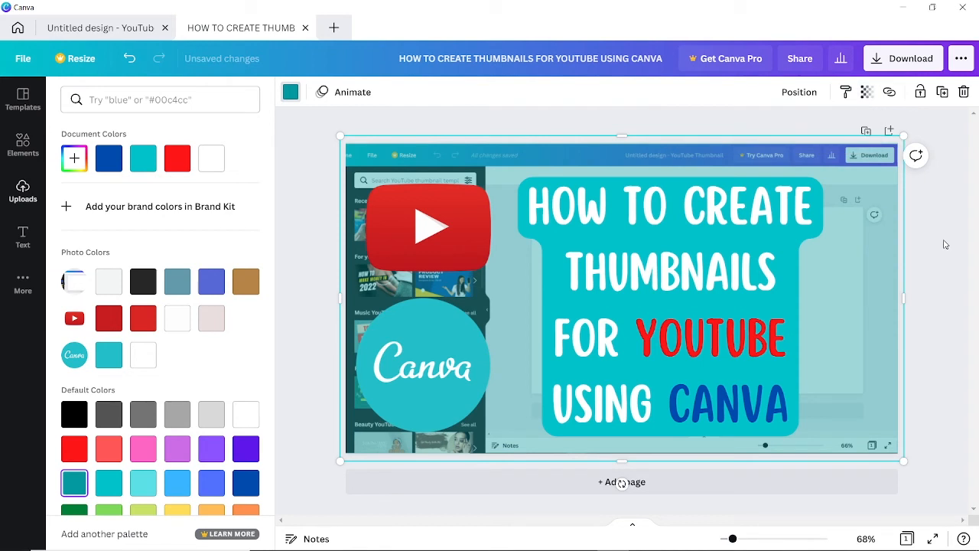
click(23, 191)
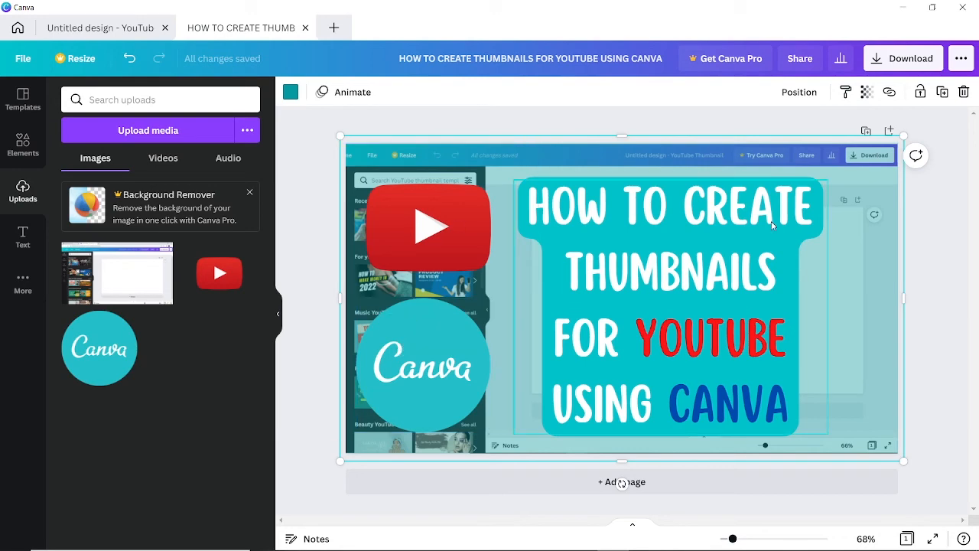
Search the Elements library for 'splash' to list paint-splatter graphics.
click(38, 144)
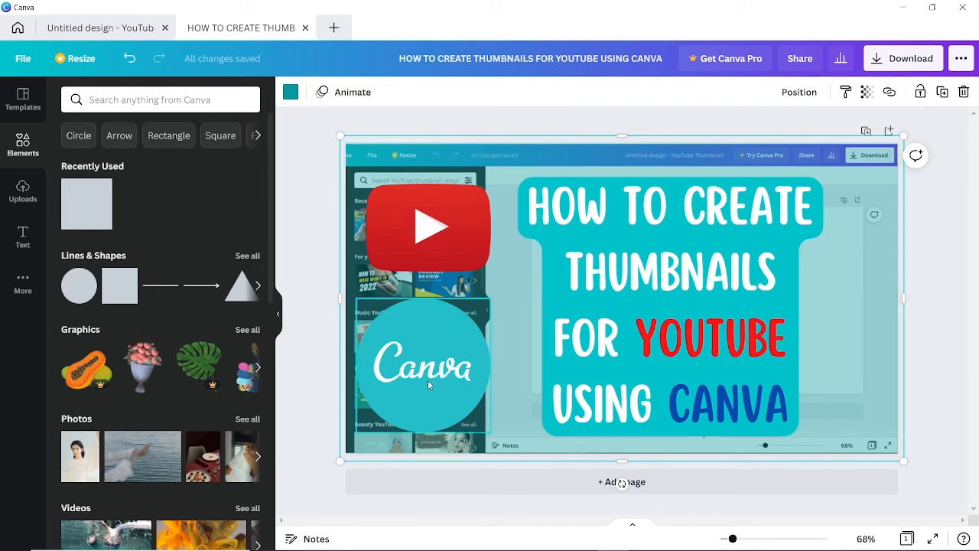
click(116, 101)
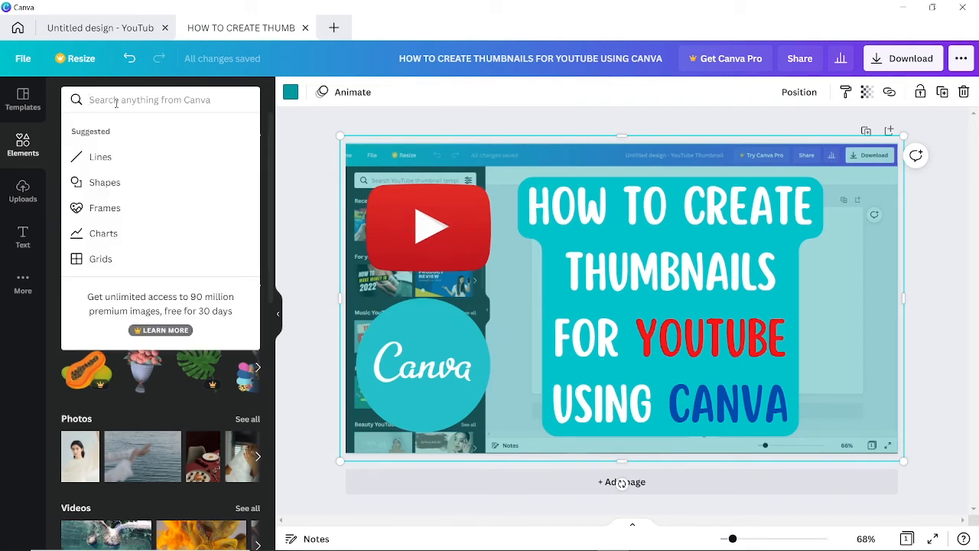
text(so)
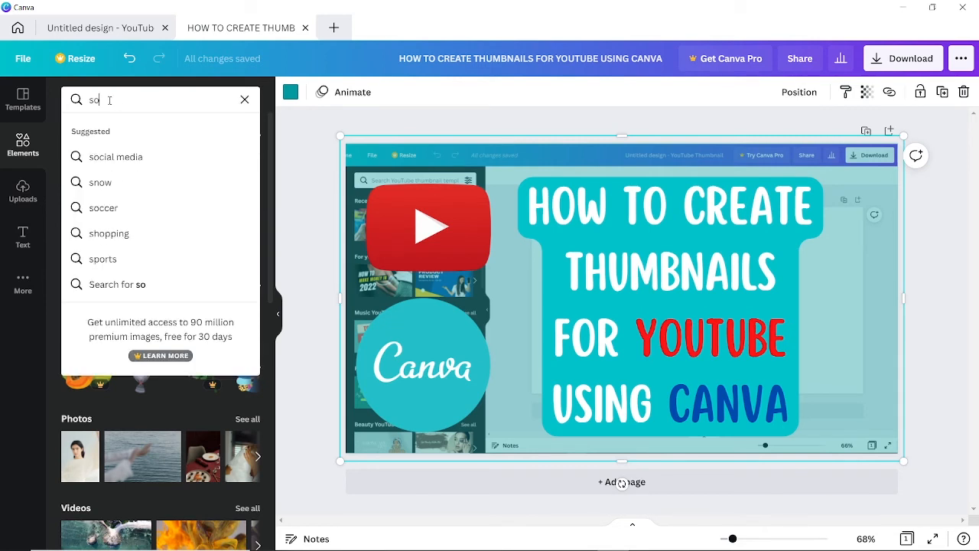
drag(109, 100, 95, 101)
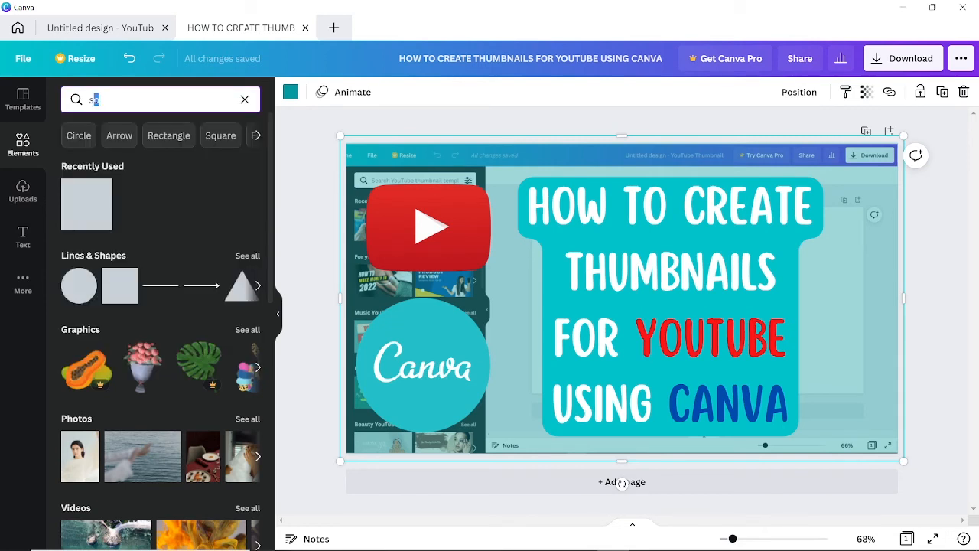
text(plash)
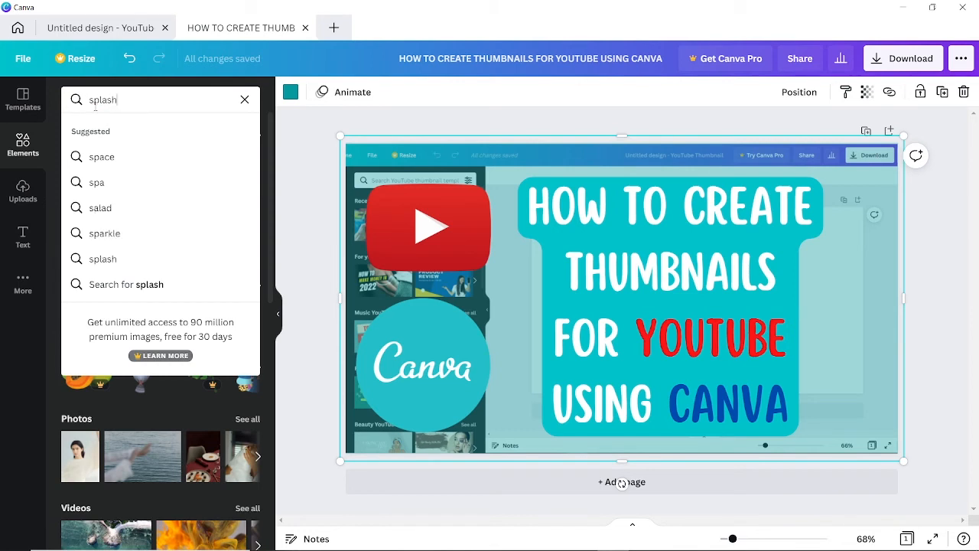
key(Return)
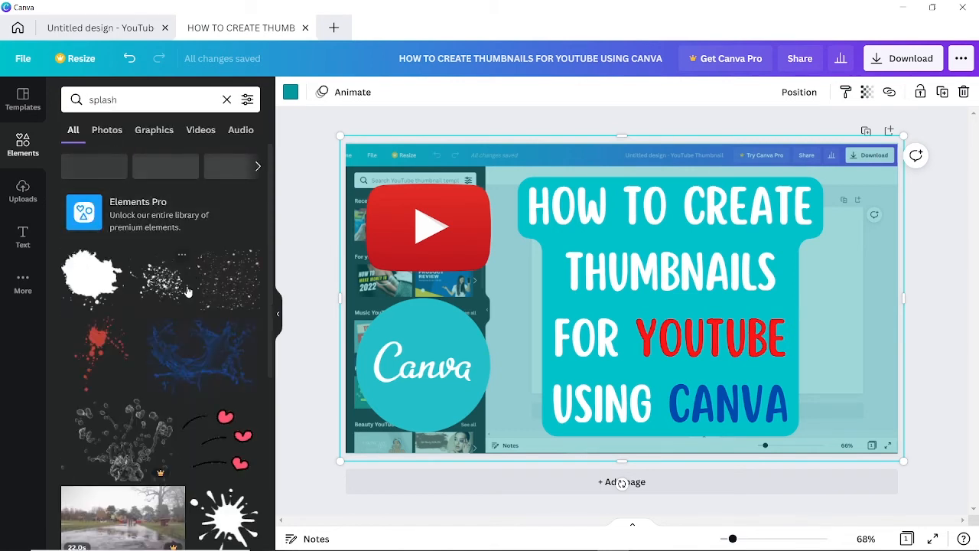
scroll(187, 291, down, 4)
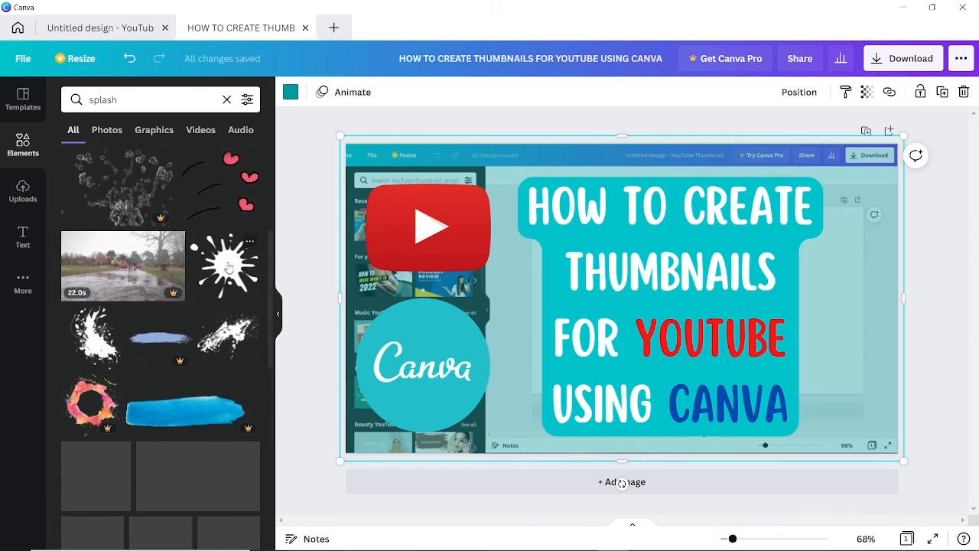
Add a splash graphic, turn it white and centre it on the YouTube logo.
click(228, 265)
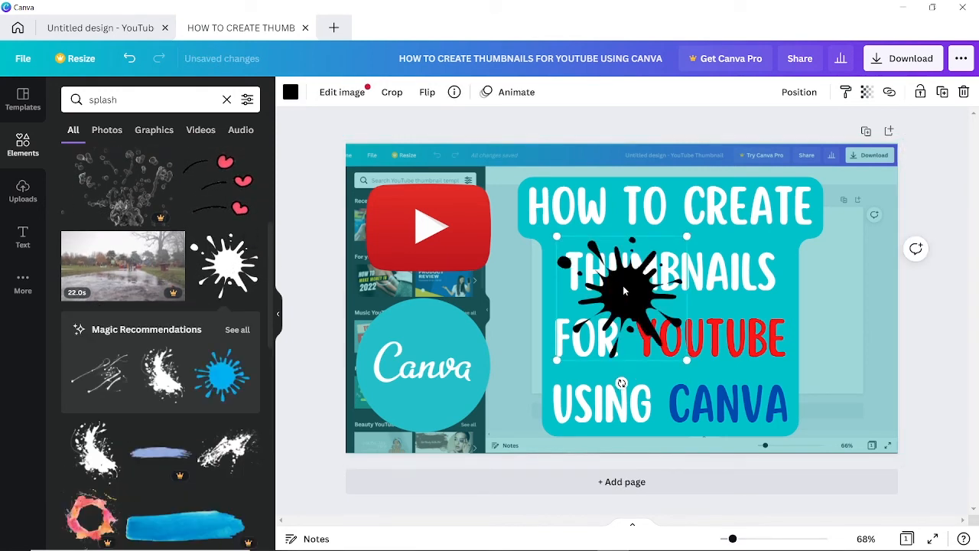
drag(623, 285, 461, 229)
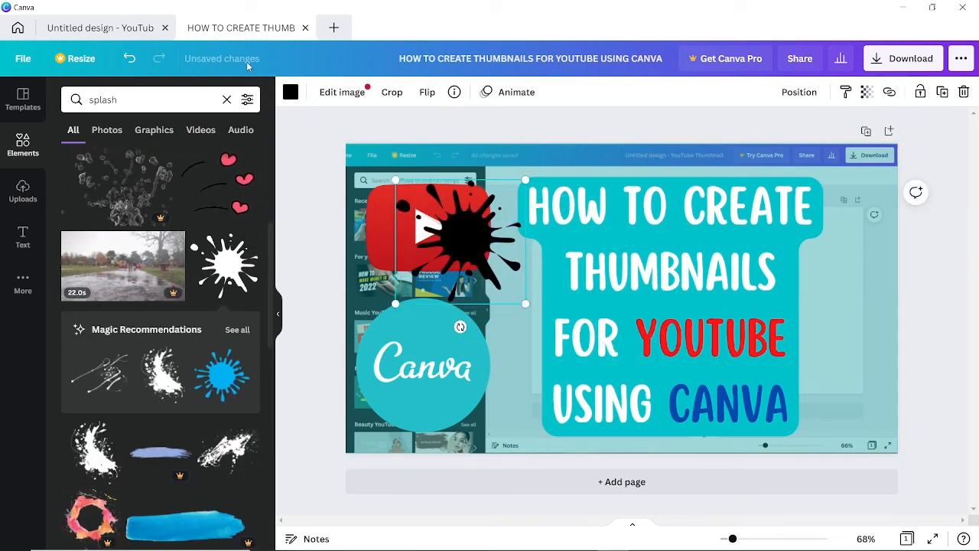
click(290, 92)
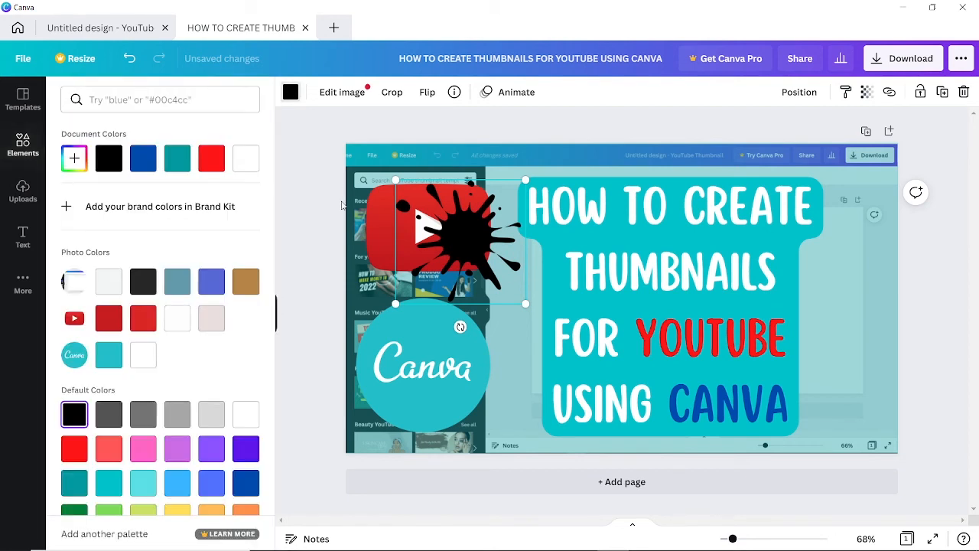
click(111, 281)
drag(473, 253, 420, 228)
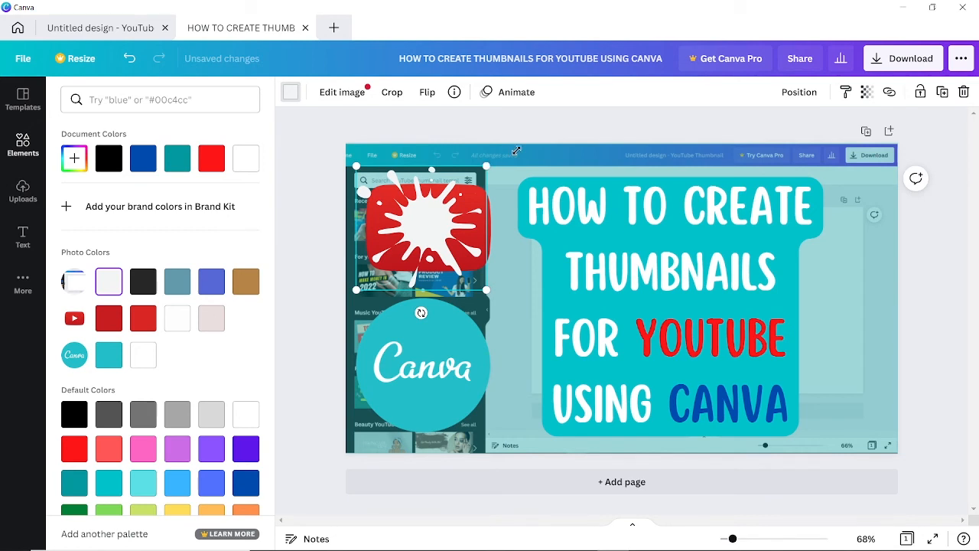
Enlarge the white splash to about 357 by 341 and send it behind the YouTube logo.
drag(516, 151, 516, 153)
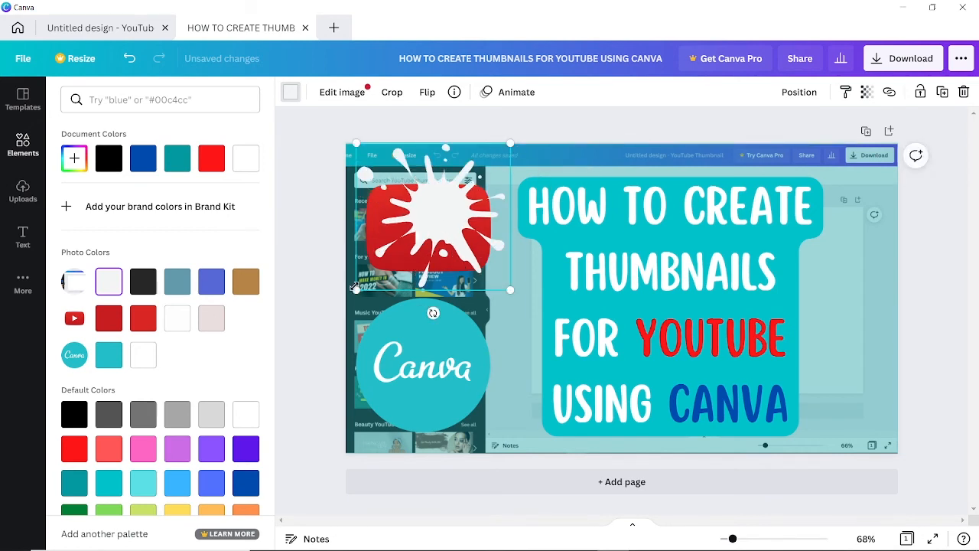
mouse_move(356, 288)
mouse_down()
mouse_move(339, 292)
mouse_move(332, 310)
mouse_move(345, 304)
mouse_up()
right_click(442, 215)
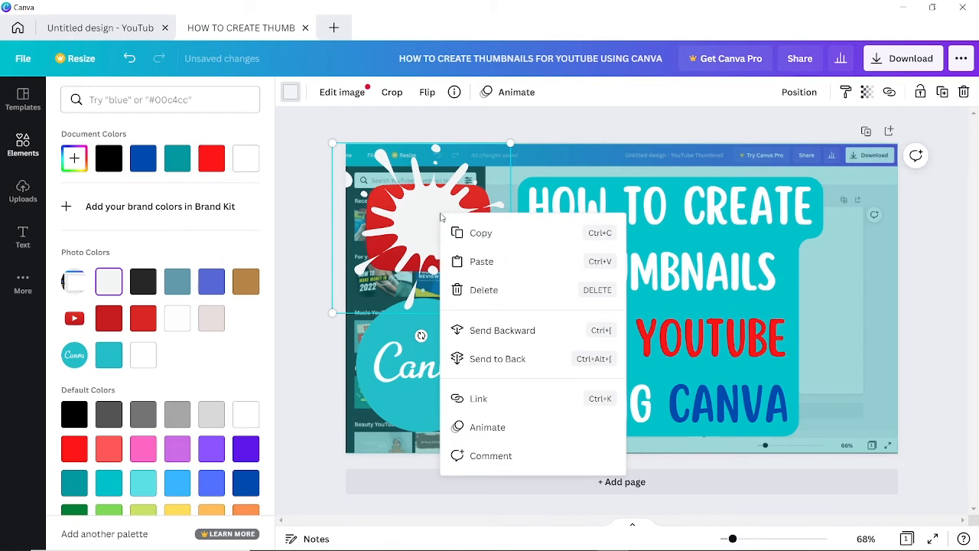
click(518, 331)
right_click(417, 221)
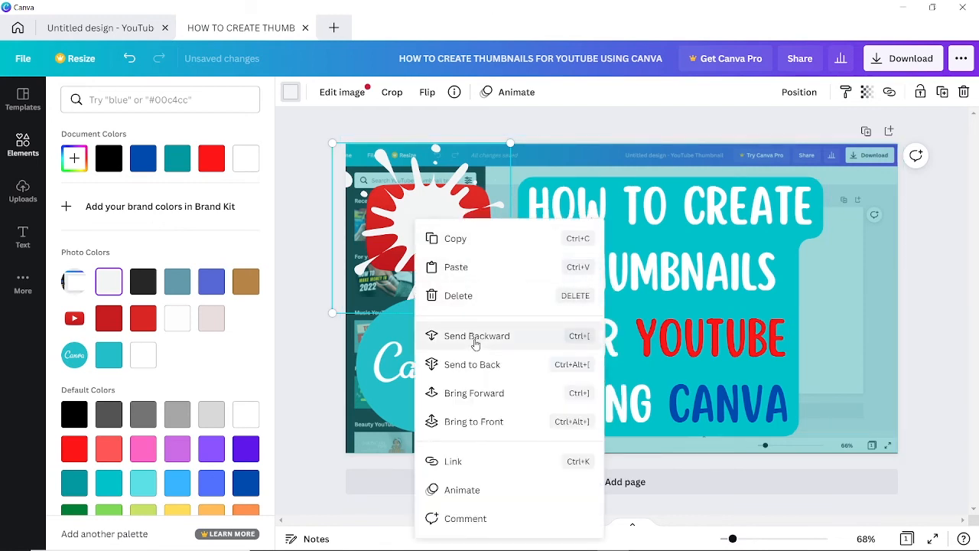
click(475, 344)
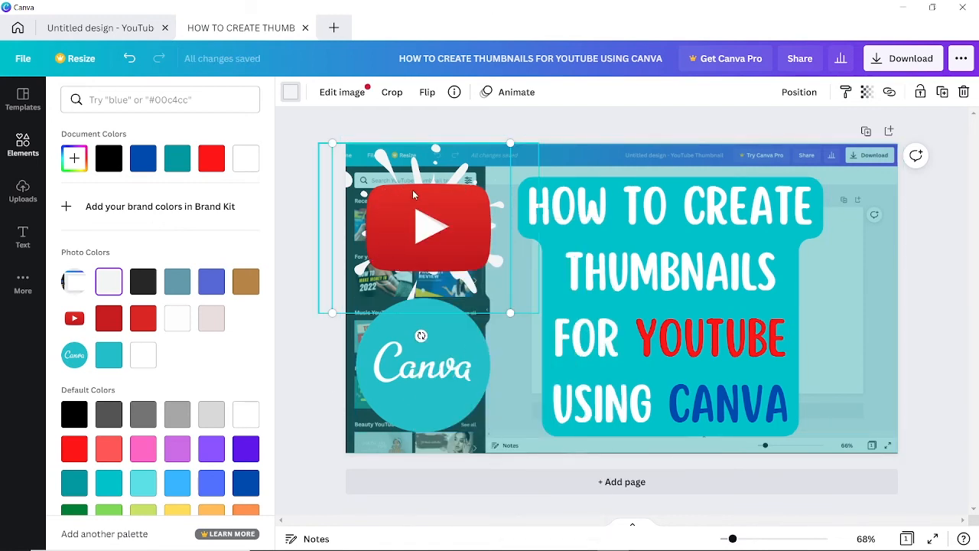
click(446, 170)
Shrink the Canva circle logo and move it lower, undoing an accidental YouTube logo resize.
click(433, 408)
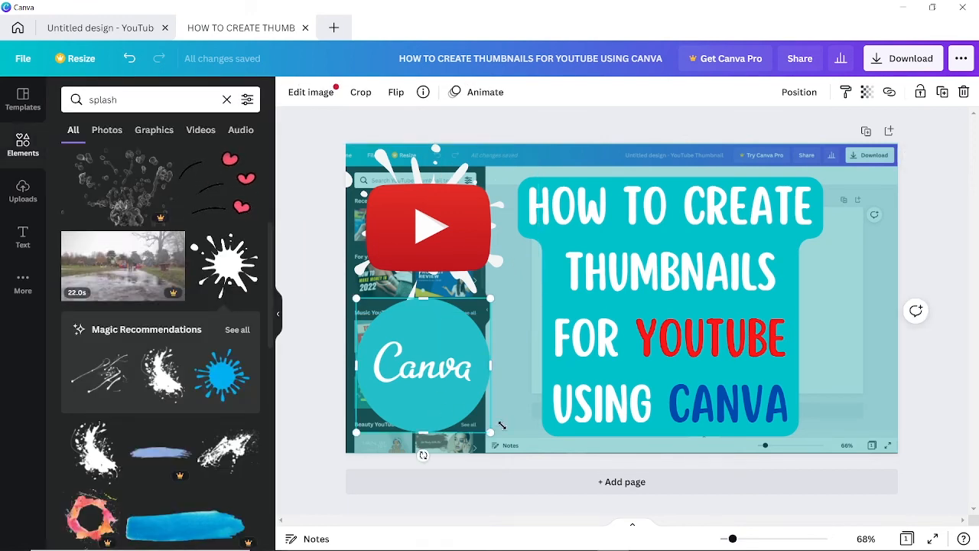
drag(490, 432, 466, 409)
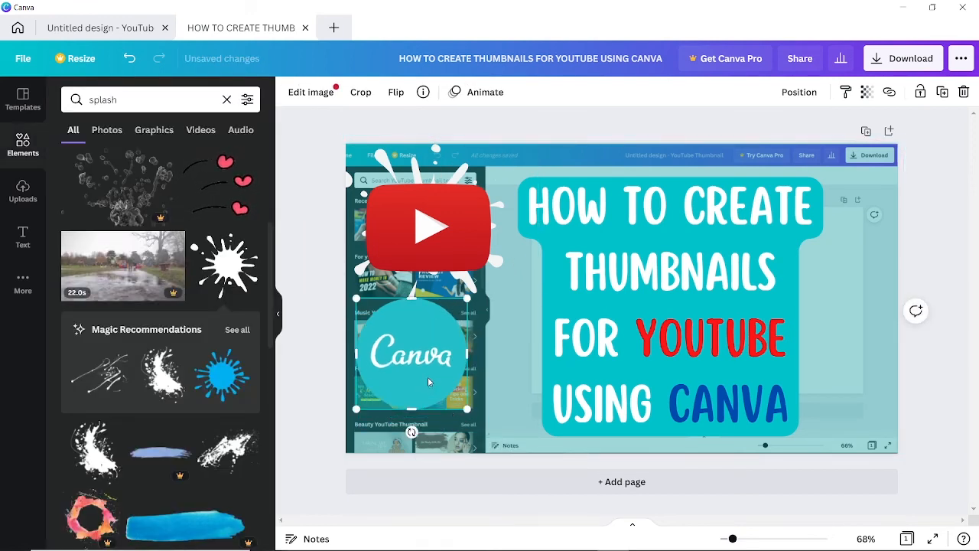
drag(427, 376, 444, 406)
click(505, 299)
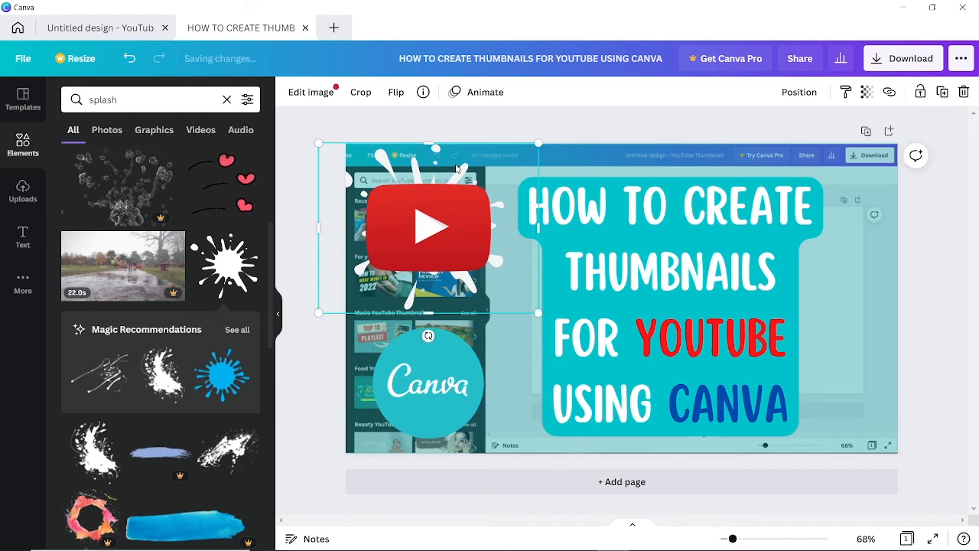
drag(539, 312, 543, 335)
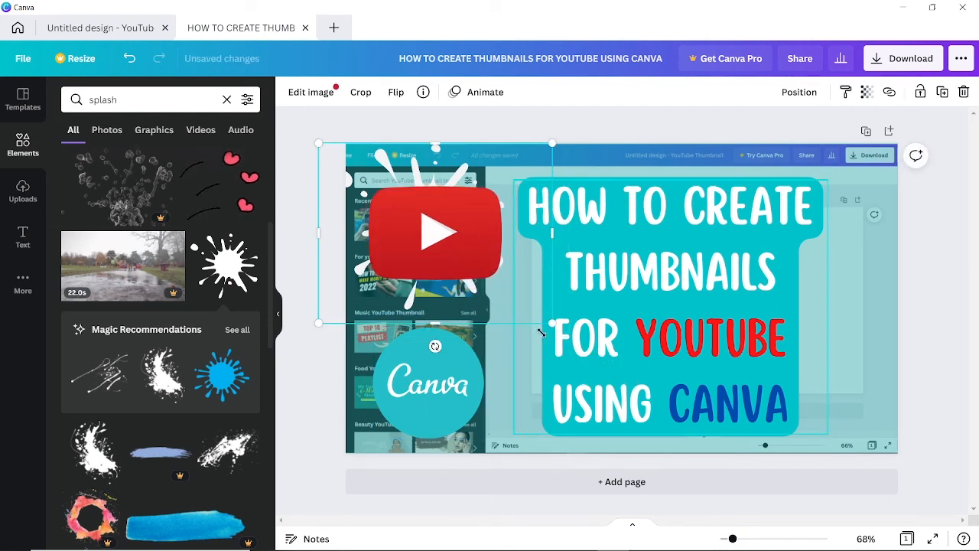
key(ctrl+z)
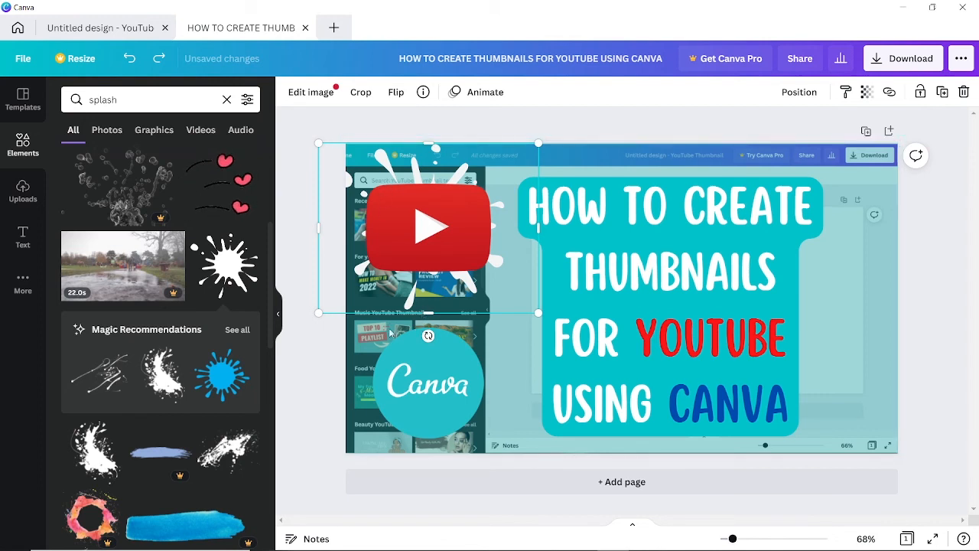
click(308, 345)
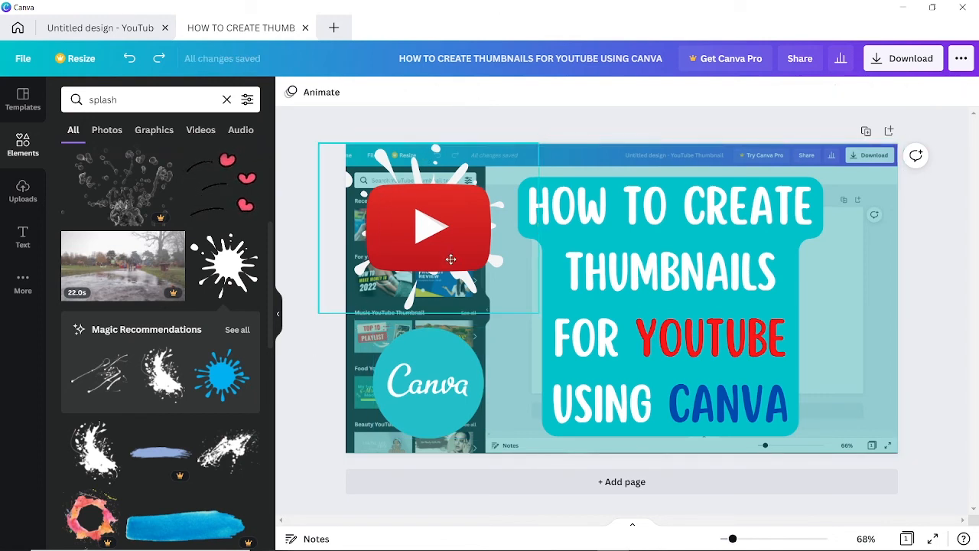
Enlarge the white splash and centre the YouTube logo on it.
drag(451, 259, 495, 322)
click(429, 221)
drag(512, 144, 544, 113)
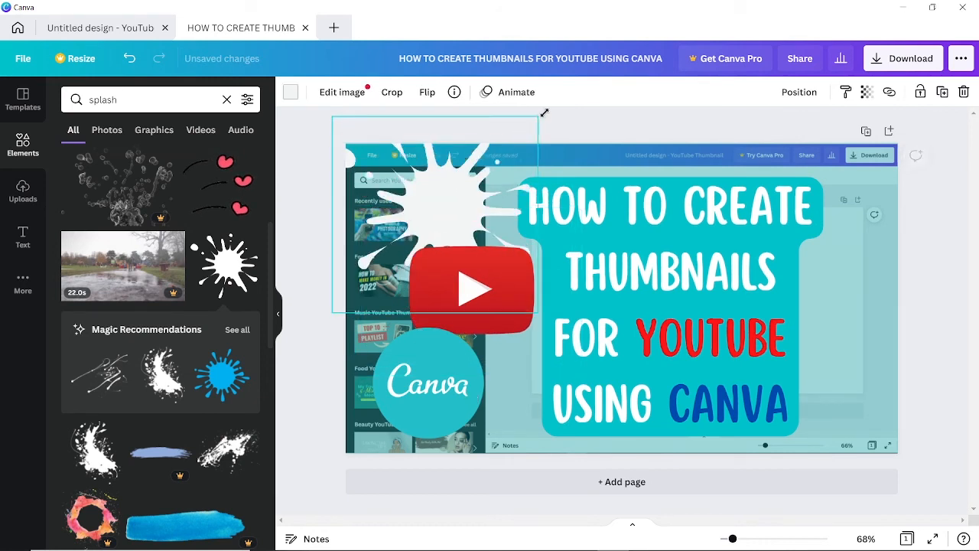
drag(448, 201, 428, 220)
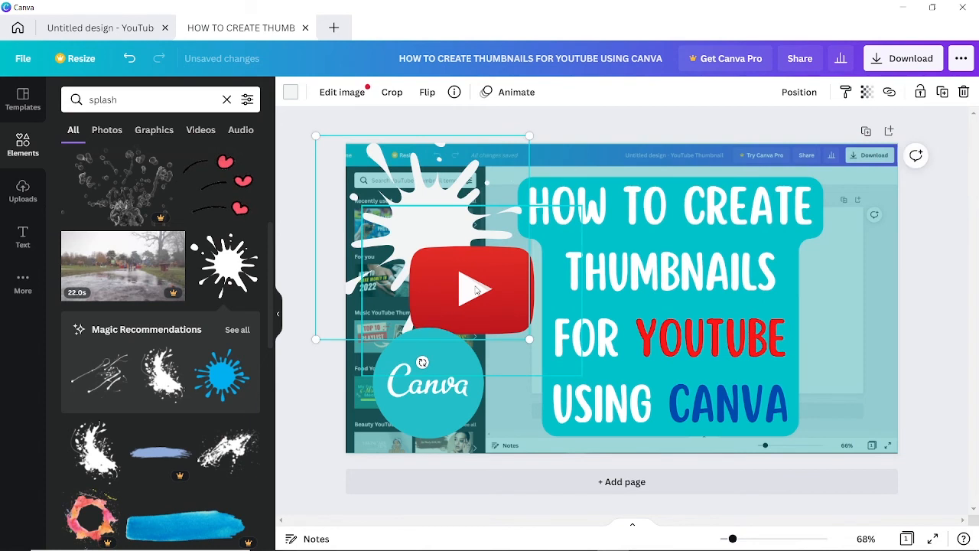
drag(476, 290, 435, 230)
click(441, 396)
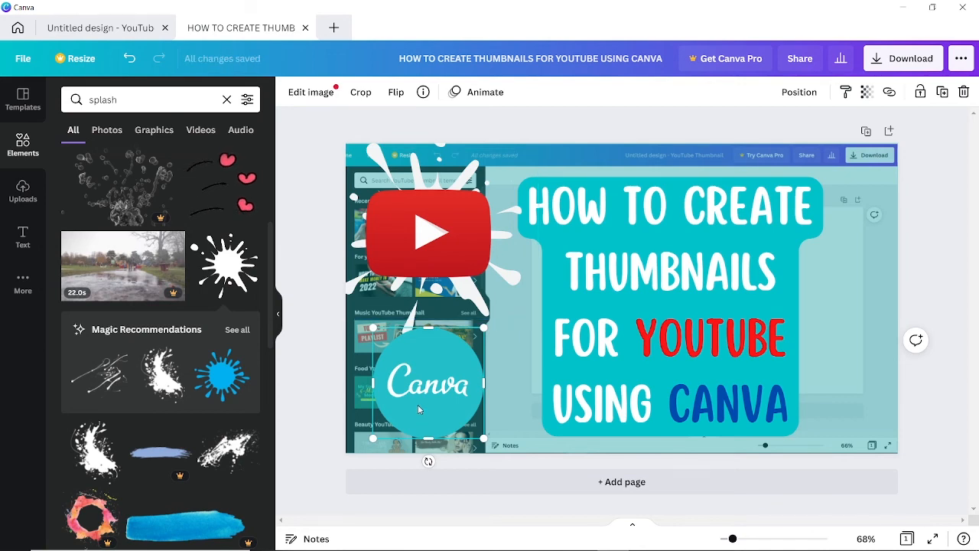
Copy the white splash from behind the YouTube logo and place the copy behind the round Canva logo.
scroll(182, 300, down, 4)
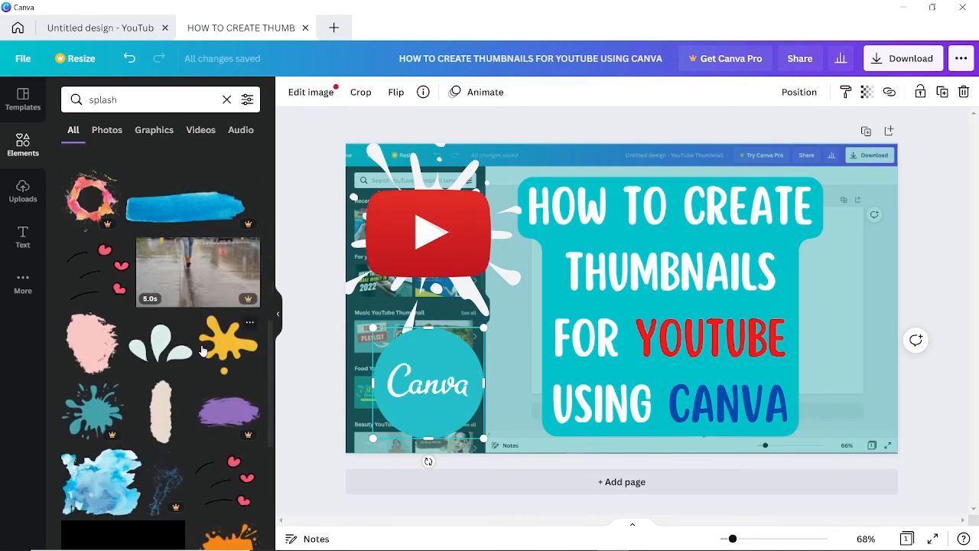
scroll(203, 350, down, 3)
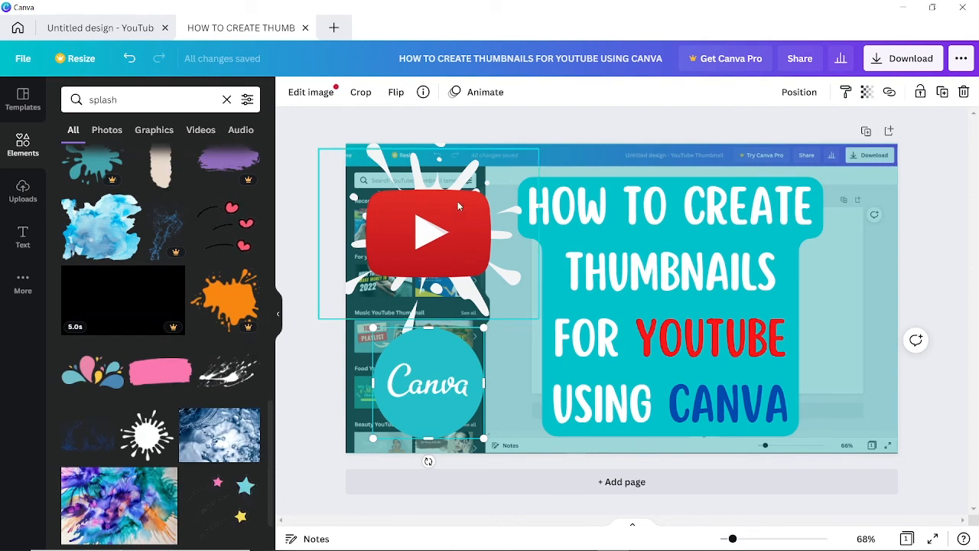
click(446, 146)
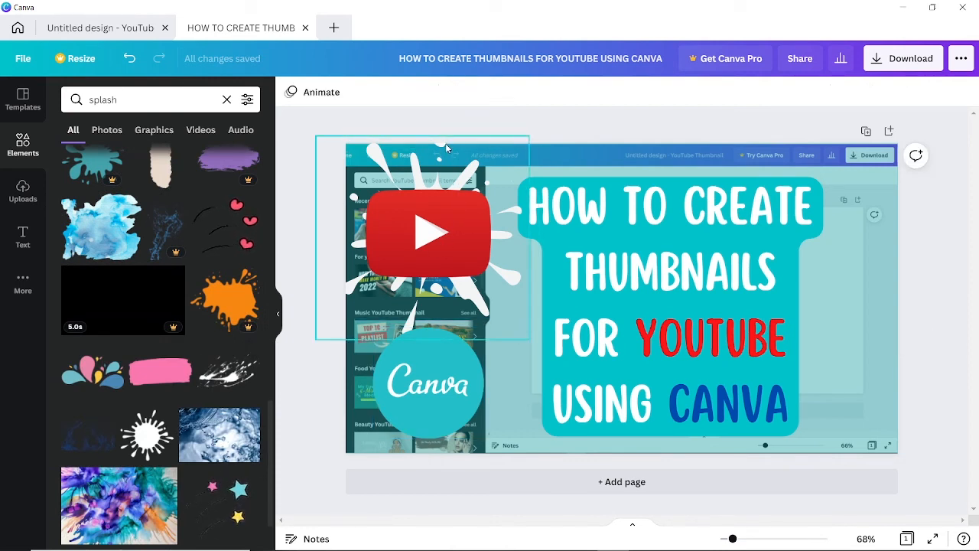
click(445, 147)
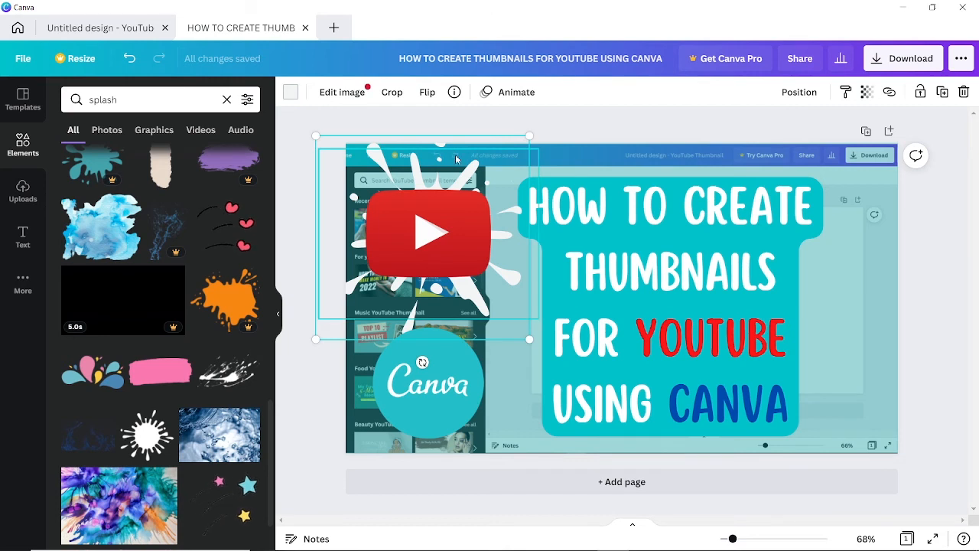
key(ctrl+z)
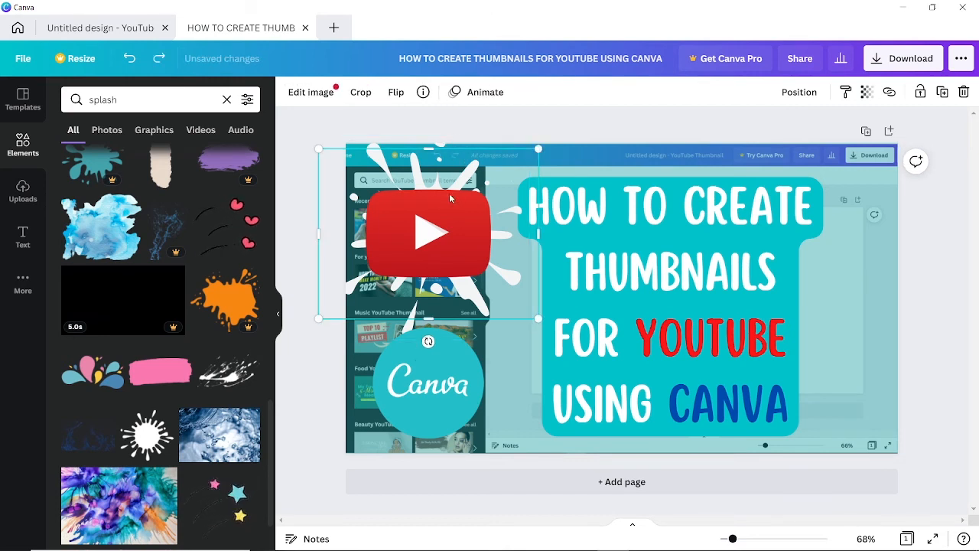
key(ctrl+y)
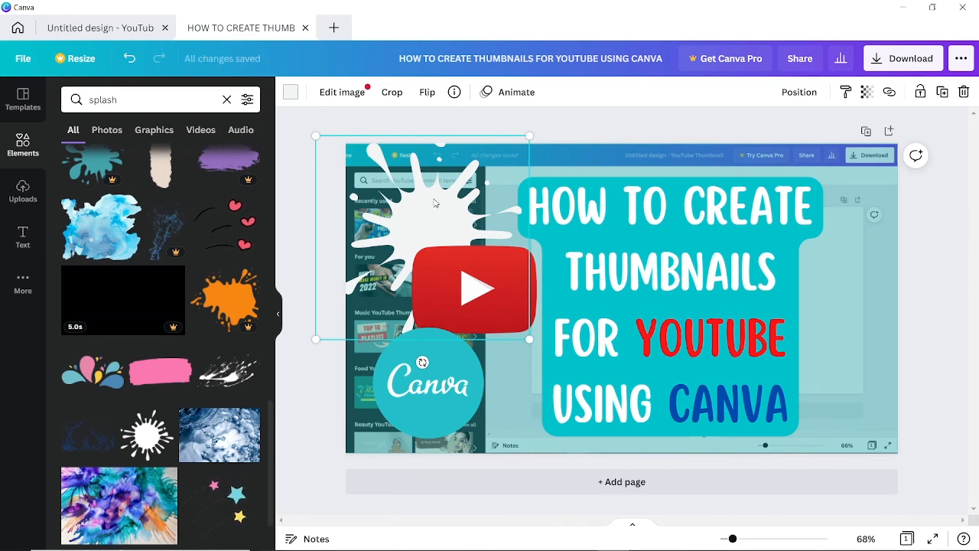
drag(444, 203, 771, 296)
drag(471, 285, 426, 221)
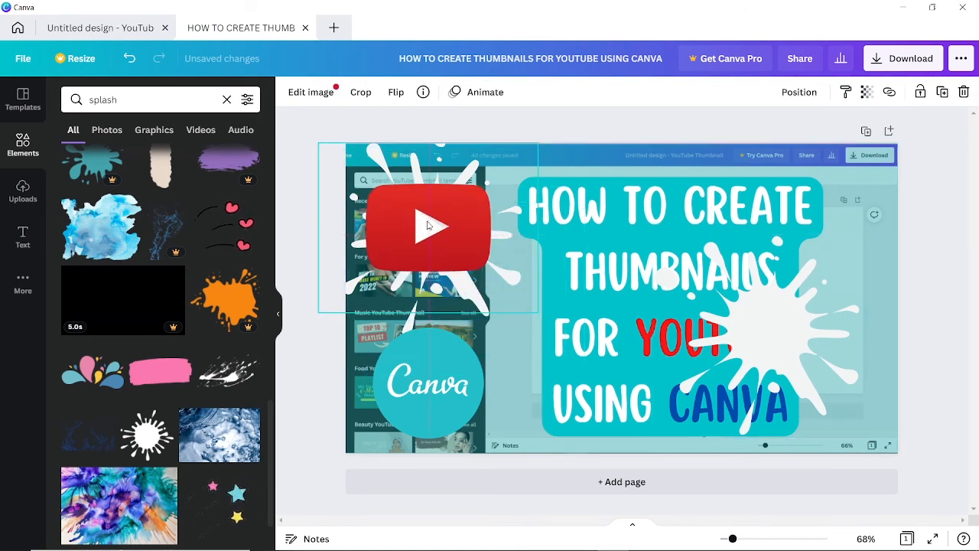
drag(765, 332, 426, 374)
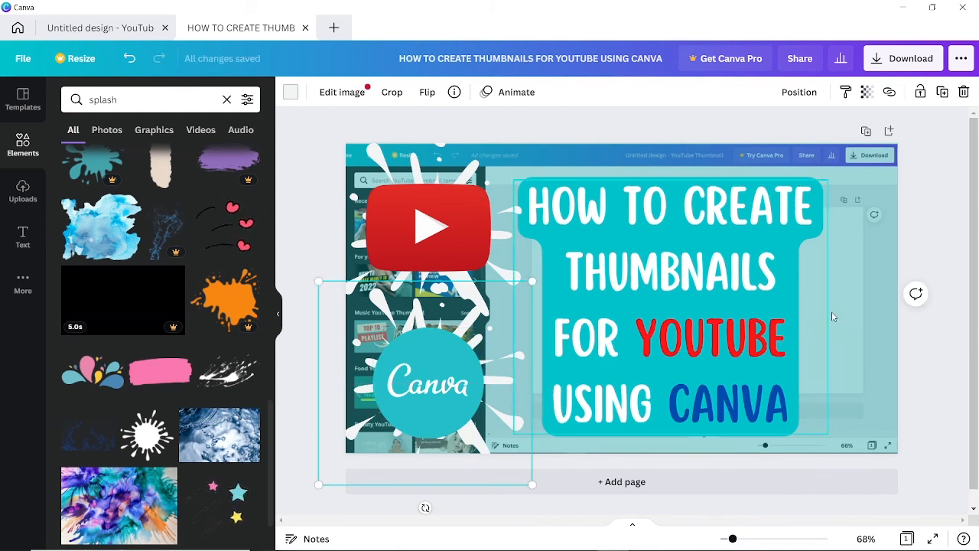
click(943, 205)
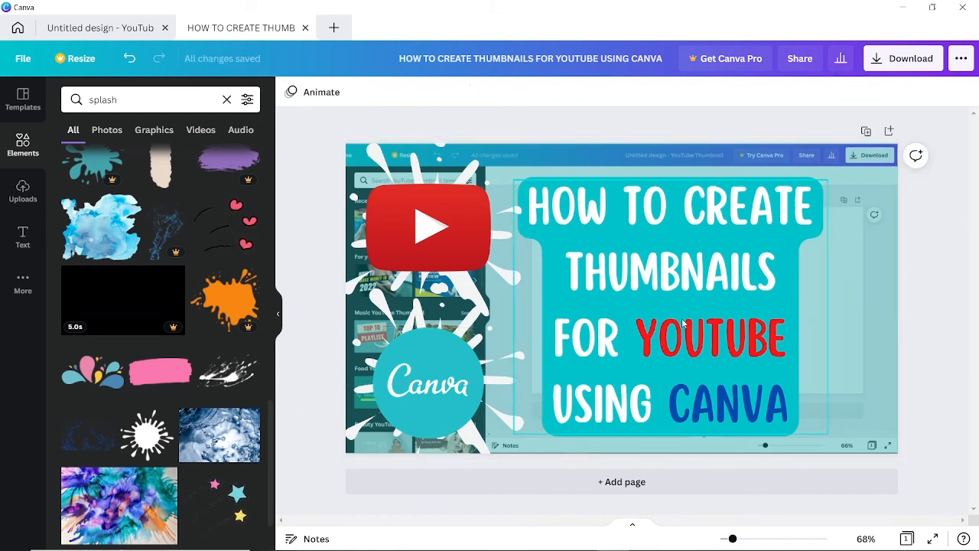
click(649, 285)
Scale up the four-line teal title block from its corner and nudge it slightly right.
drag(827, 180, 867, 176)
mouse_move(712, 280)
mouse_down()
mouse_move(746, 281)
mouse_move(720, 278)
mouse_up()
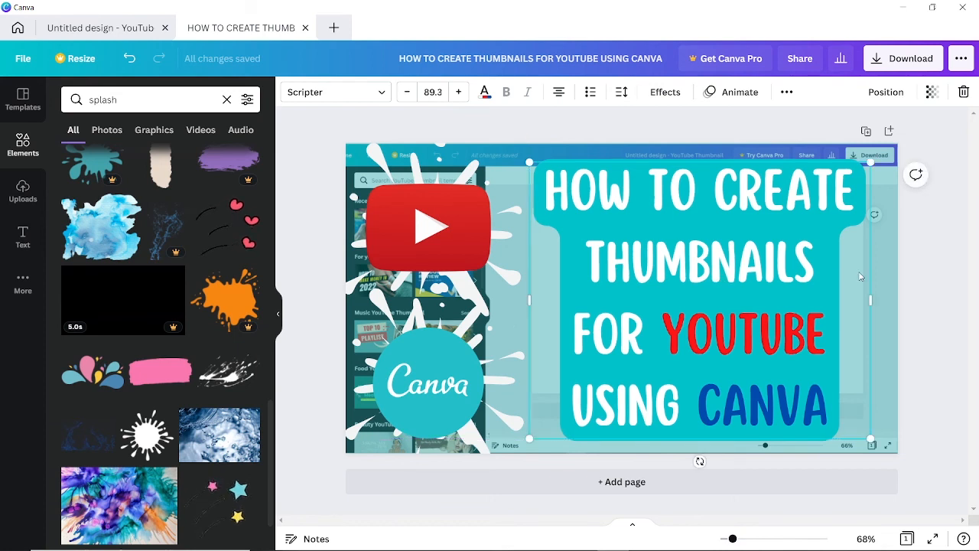
click(926, 268)
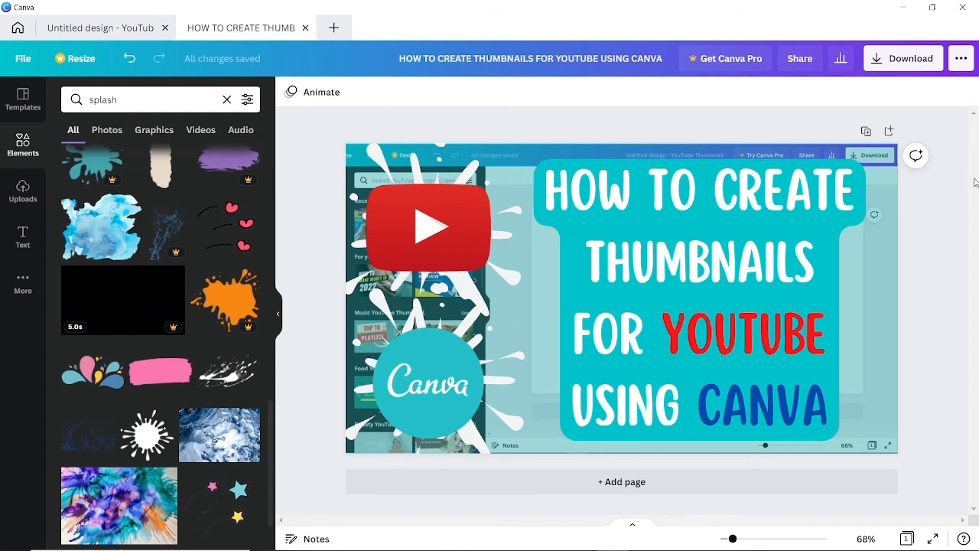
click(883, 68)
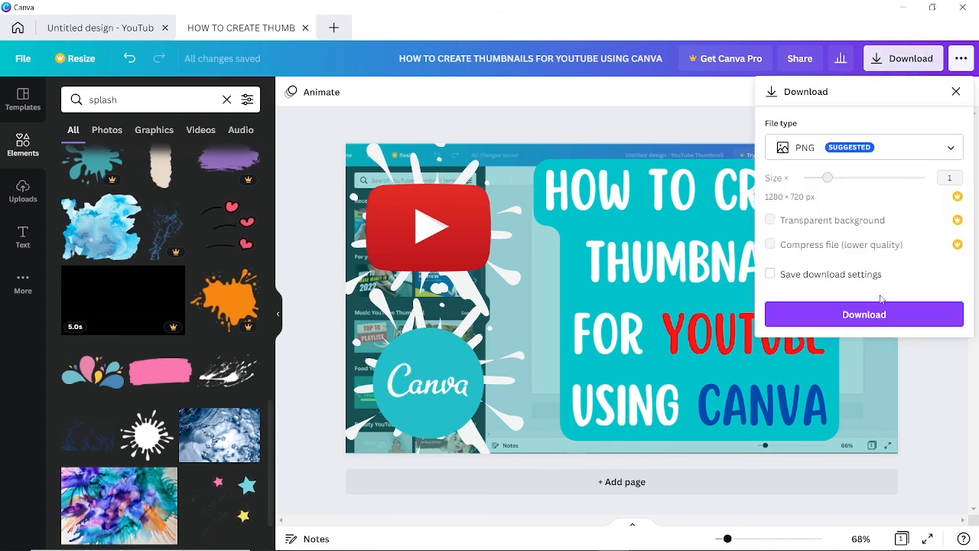
click(644, 110)
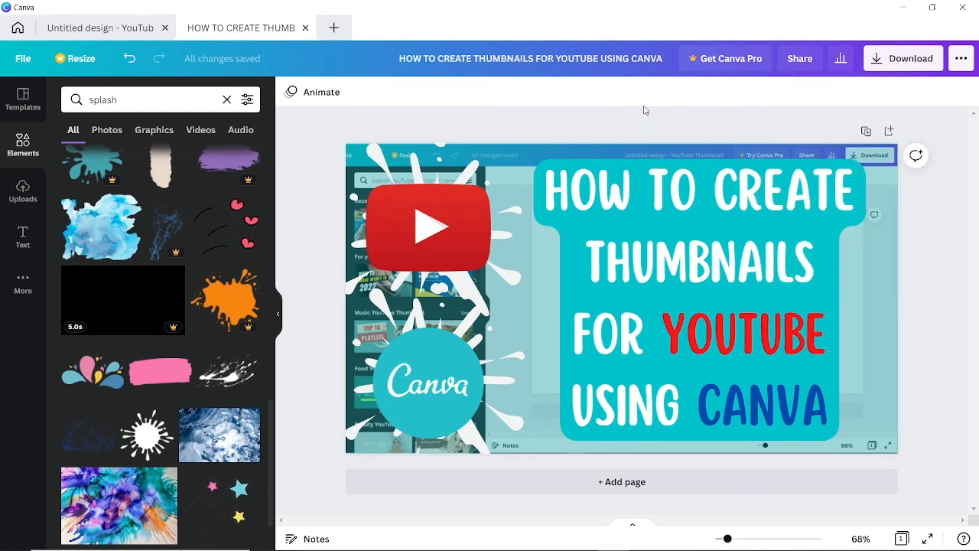